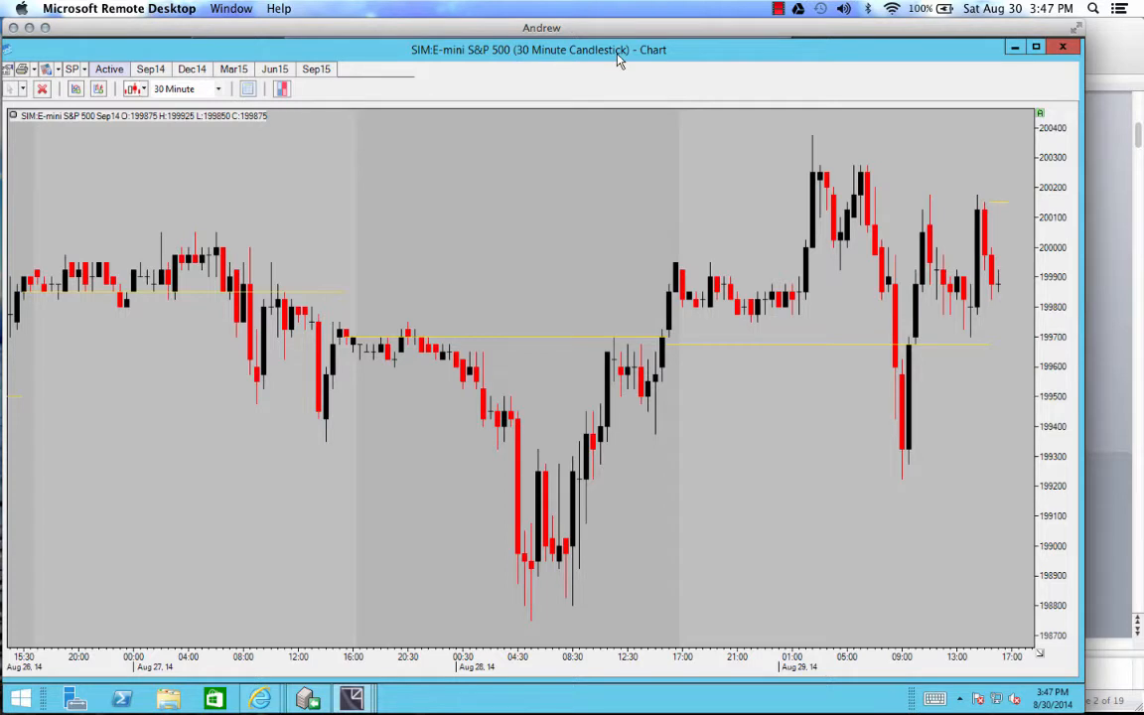
Step: Switch the E-mini S&P 500 chart type to OHLC and back to Candlestick
left_click(143, 90)
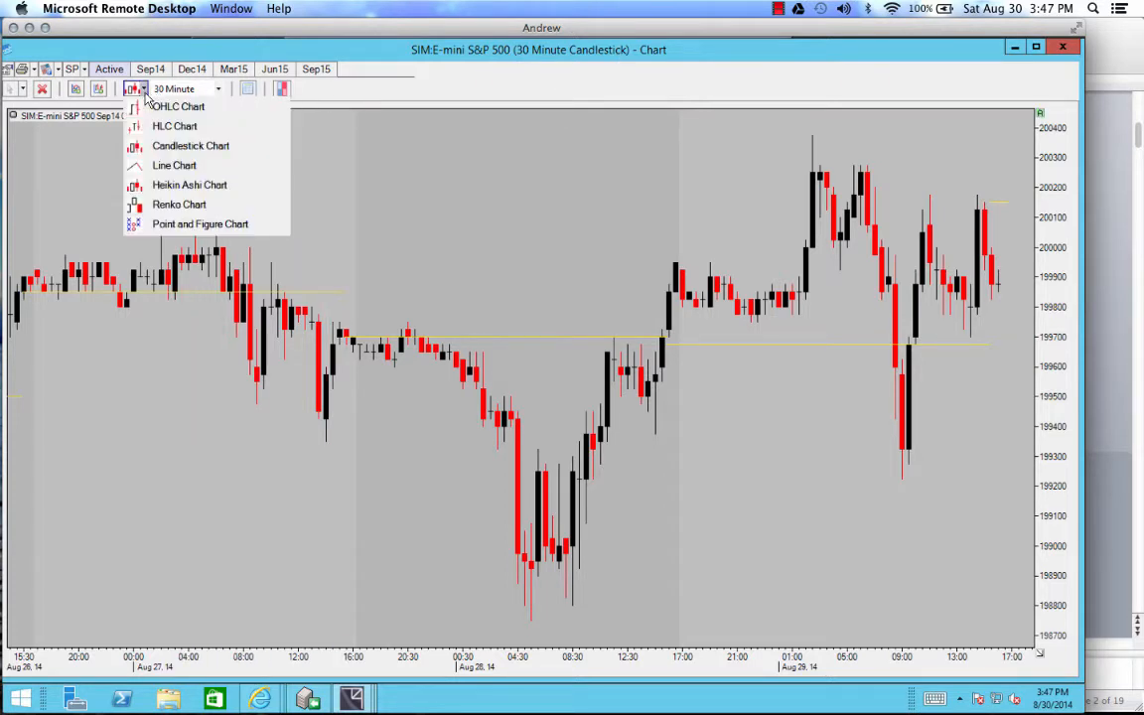
left_click(151, 107)
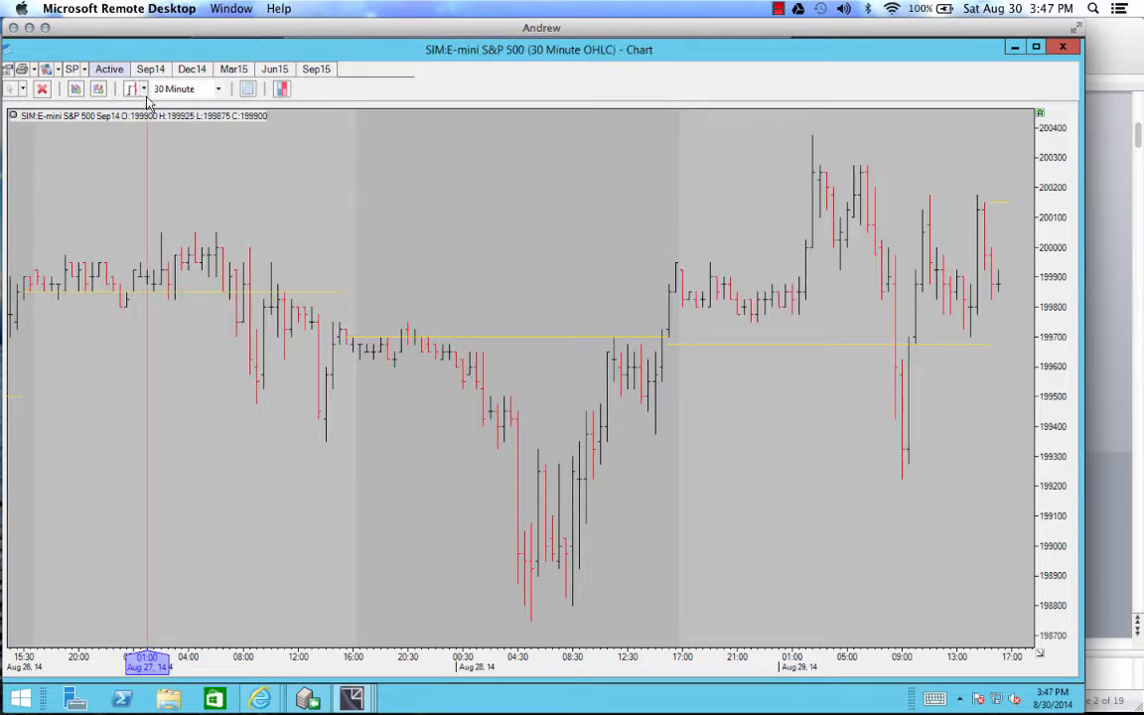
left_click(144, 89)
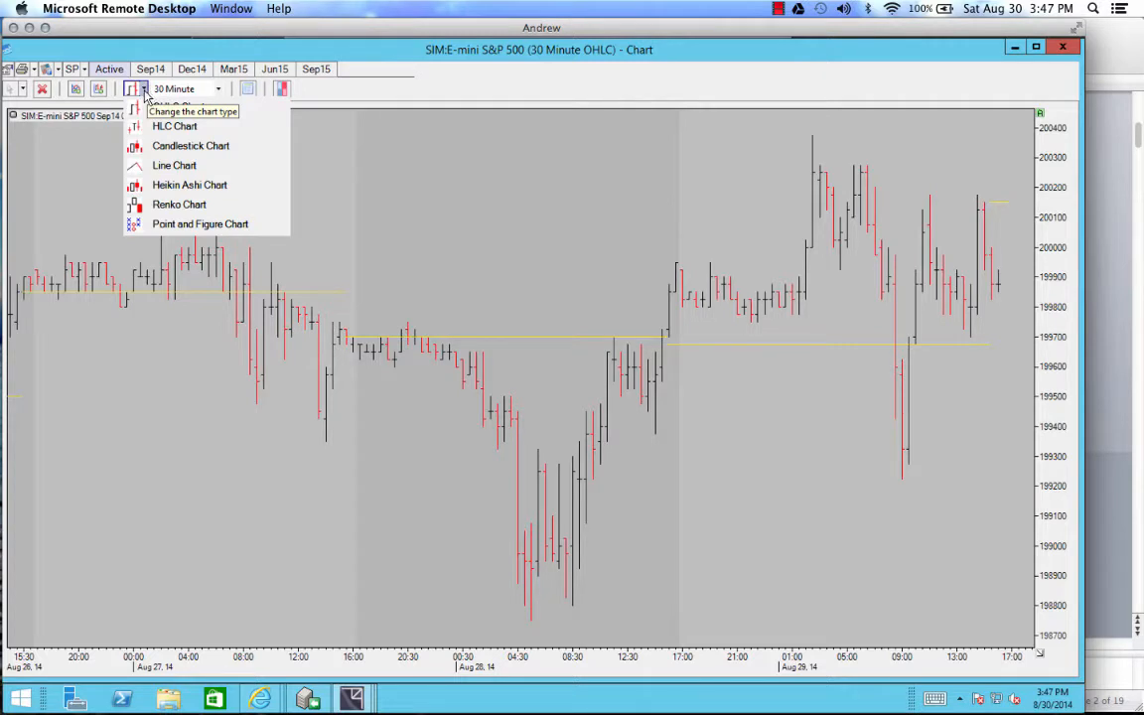
left_click(151, 148)
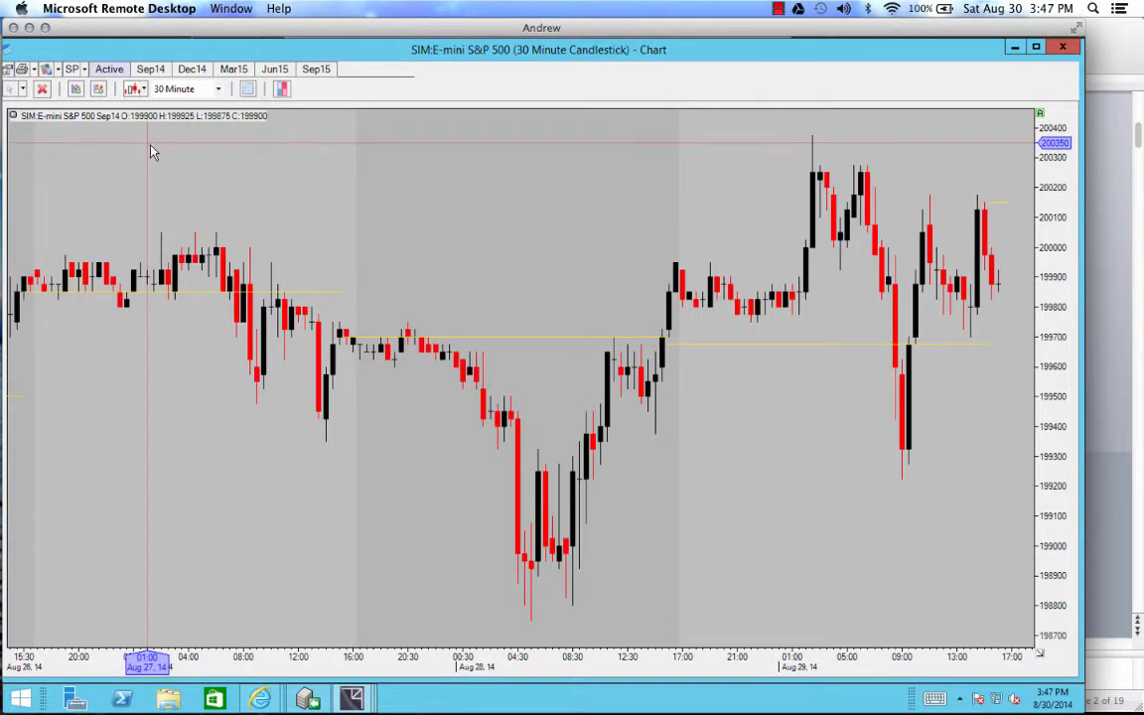
Step: Set the chart's bar interval to 5 Minute and shift the bars to bring earlier price history into view
left_click(219, 92)
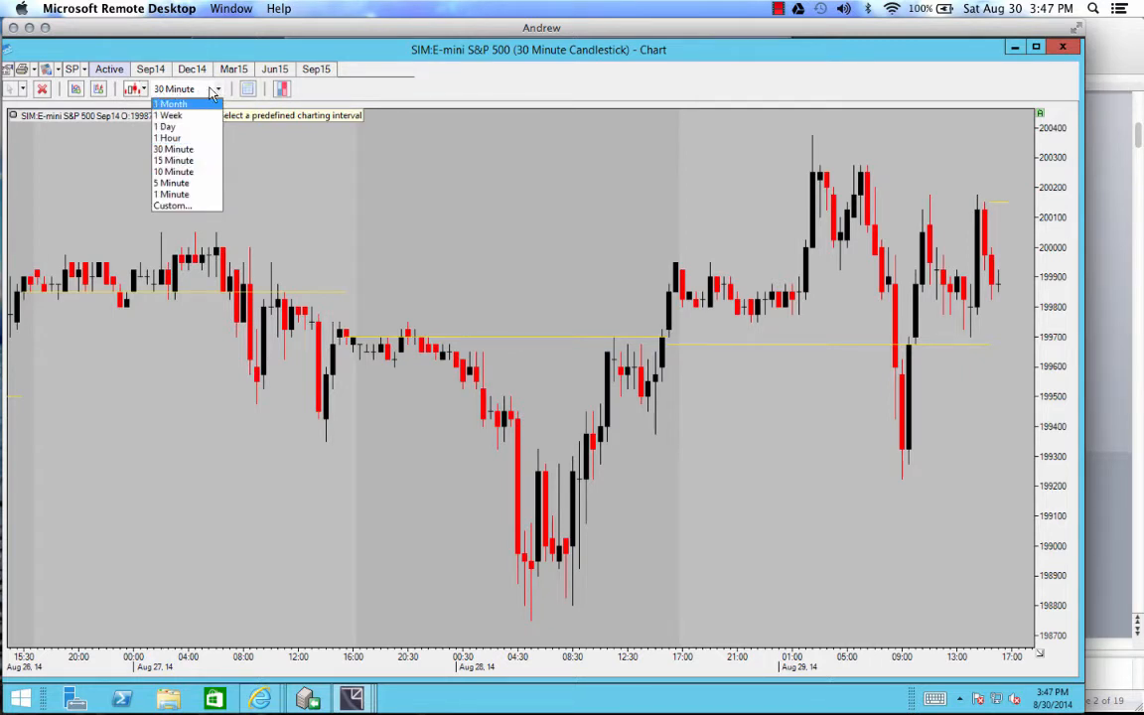
left_click(198, 185)
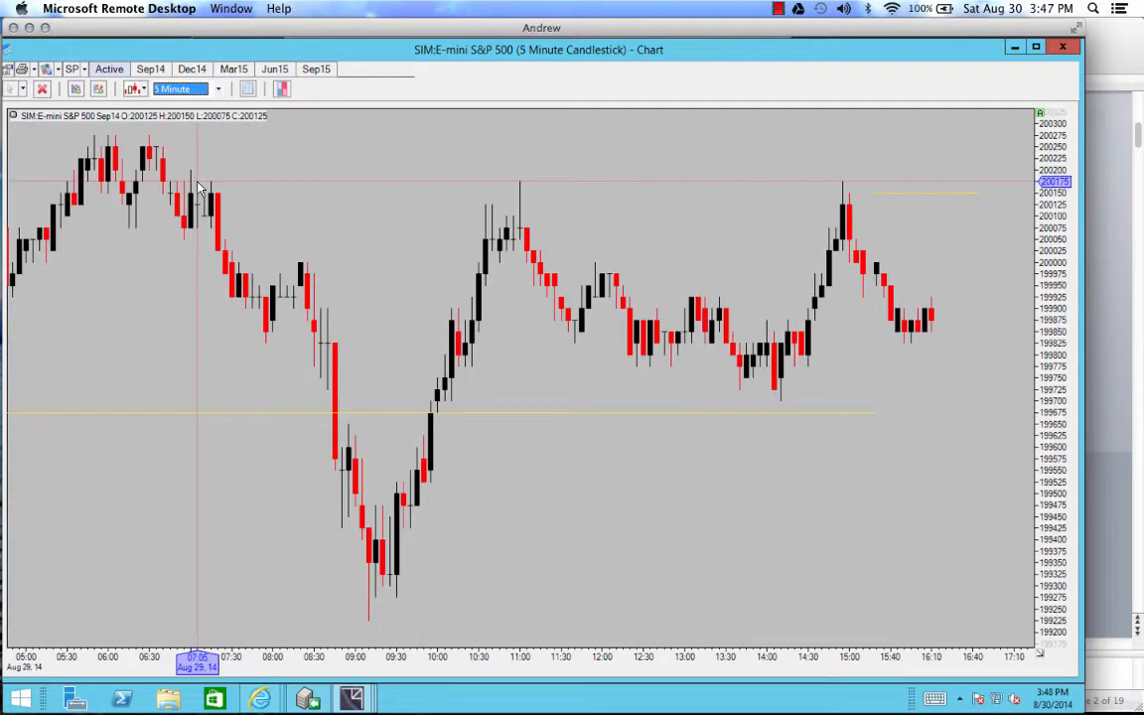
left_click_drag(184, 263, 265, 296)
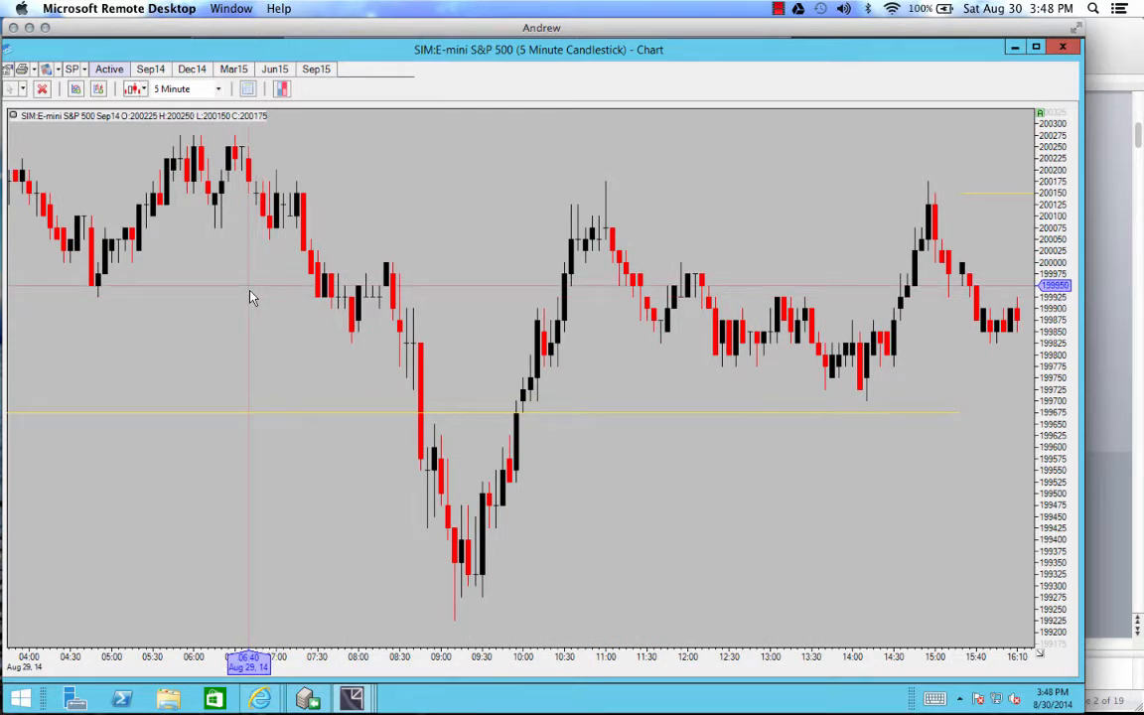
Step: Add an Exponential Moving Average (EMA) overlay study to the 5-minute chart
right_click(360, 234)
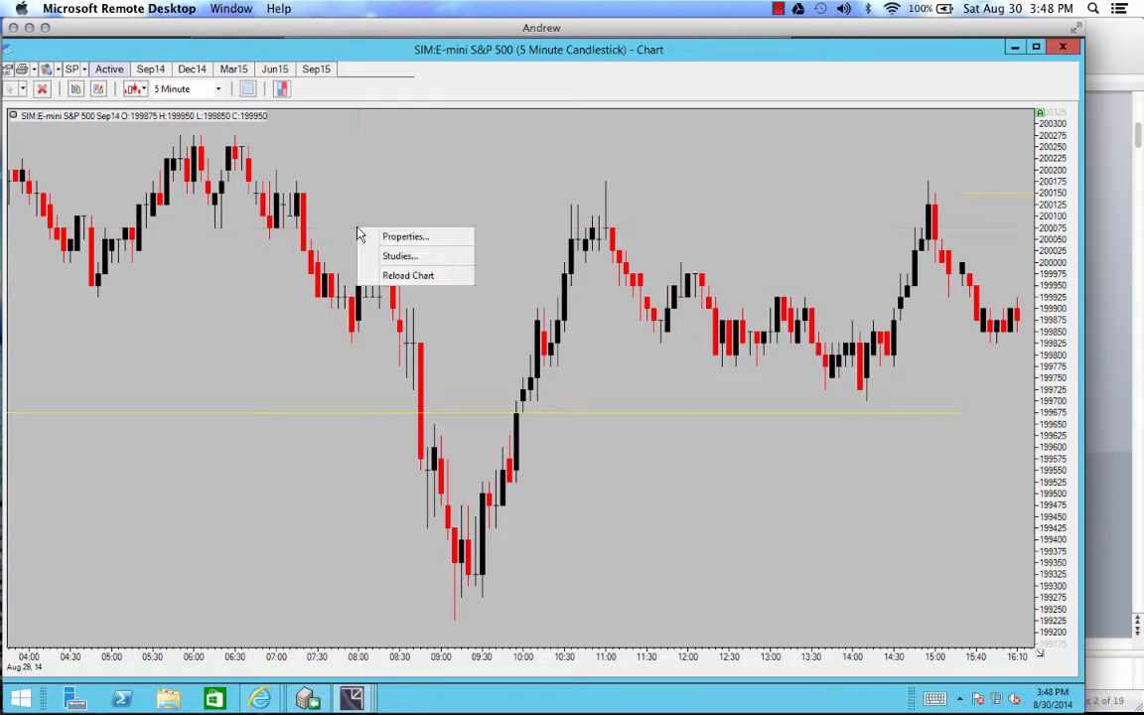
left_click(395, 260)
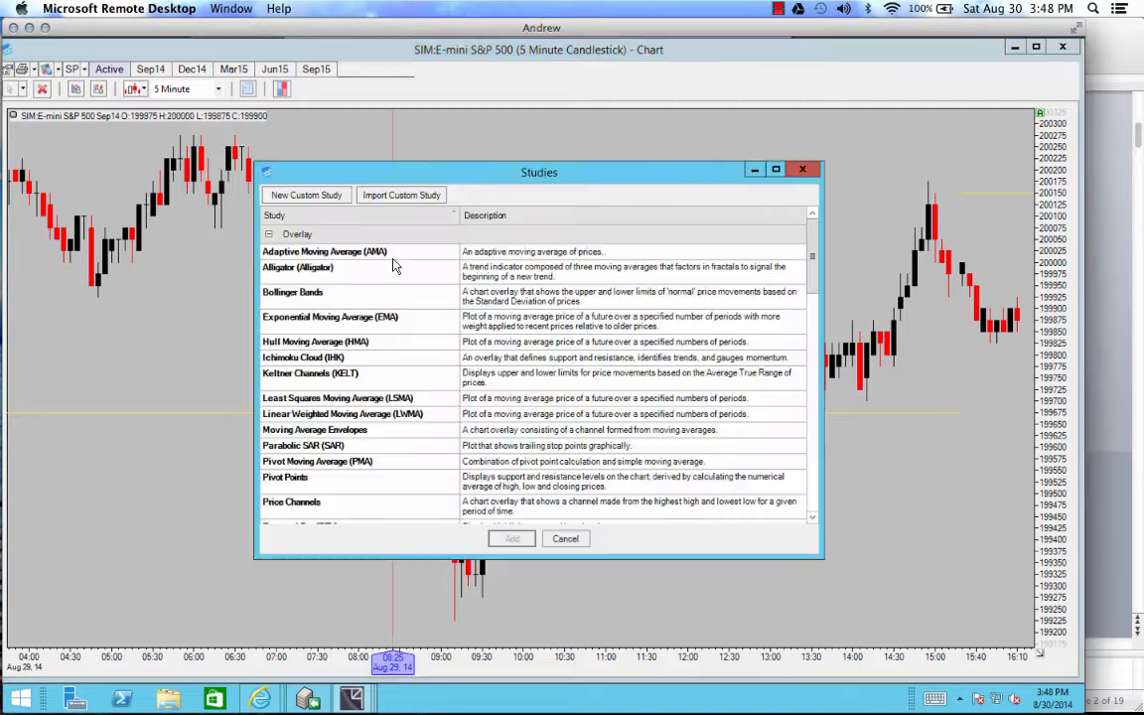
left_click_drag(804, 243, 820, 223)
left_click(497, 325)
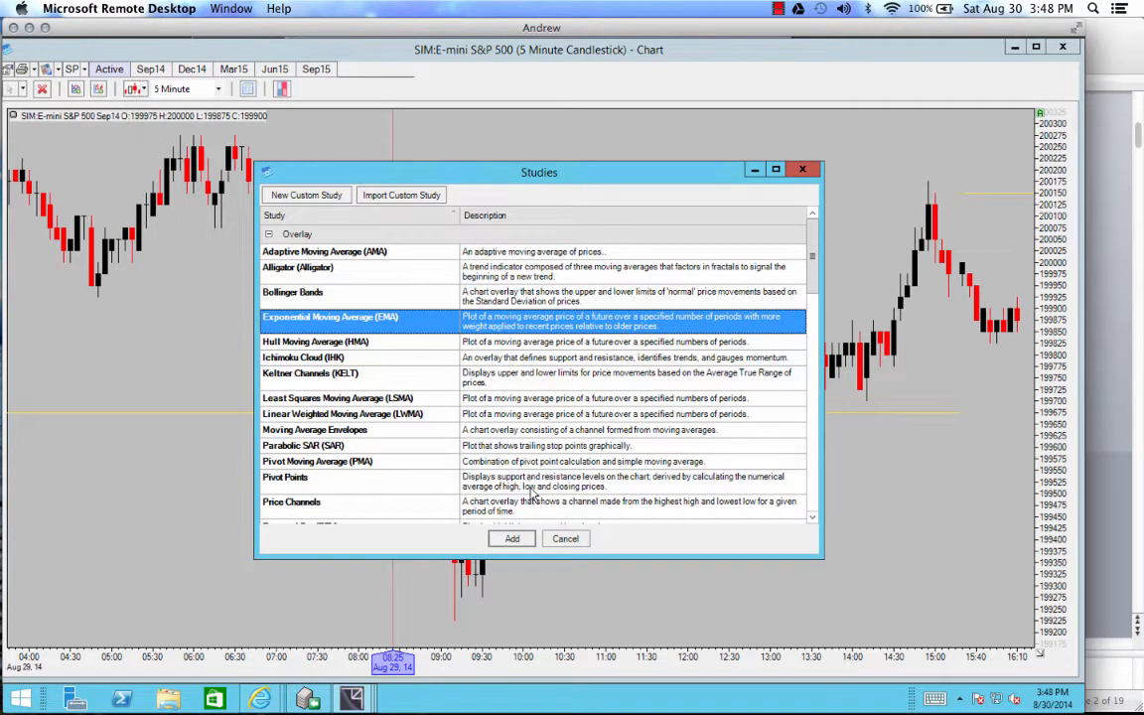
left_click(512, 539)
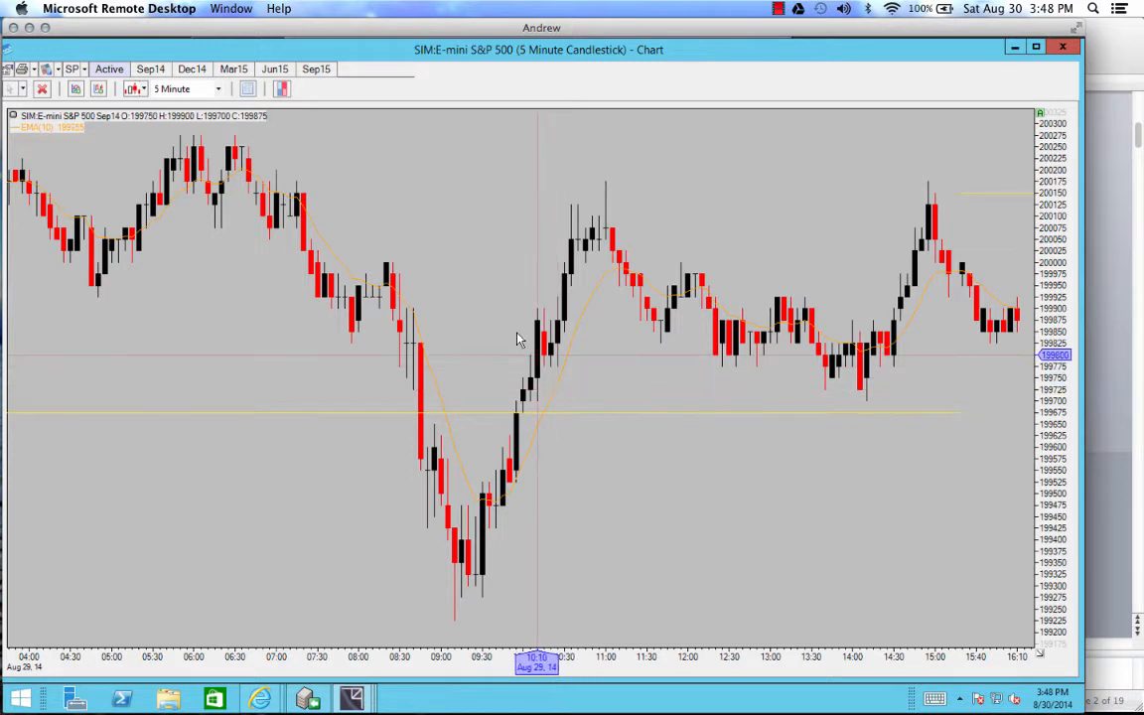
Step: Add two more Exponential Moving Average (EMA) studies to the same chart
right_click(427, 169)
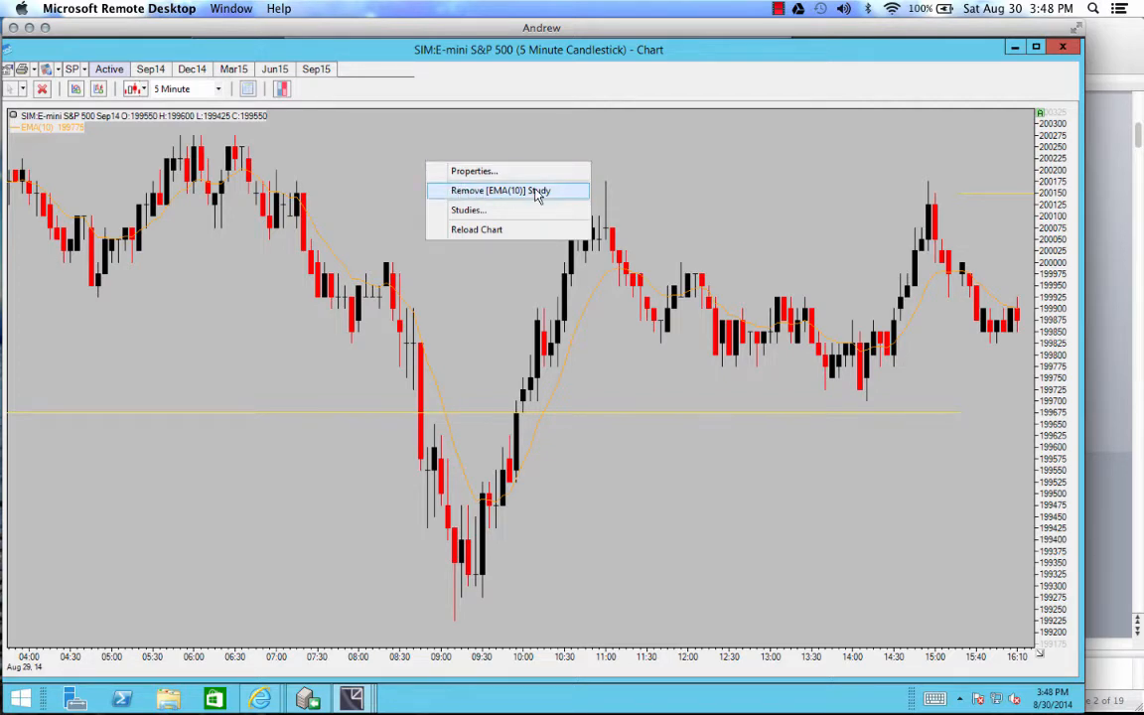
left_click(507, 212)
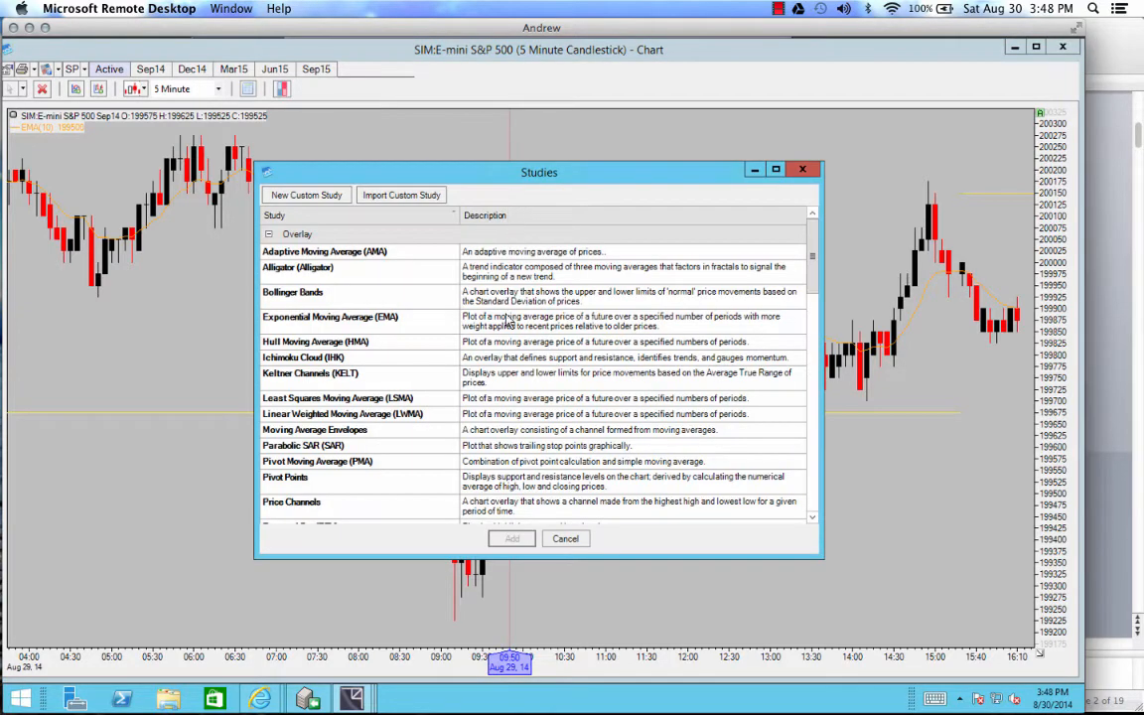
double_click(454, 299)
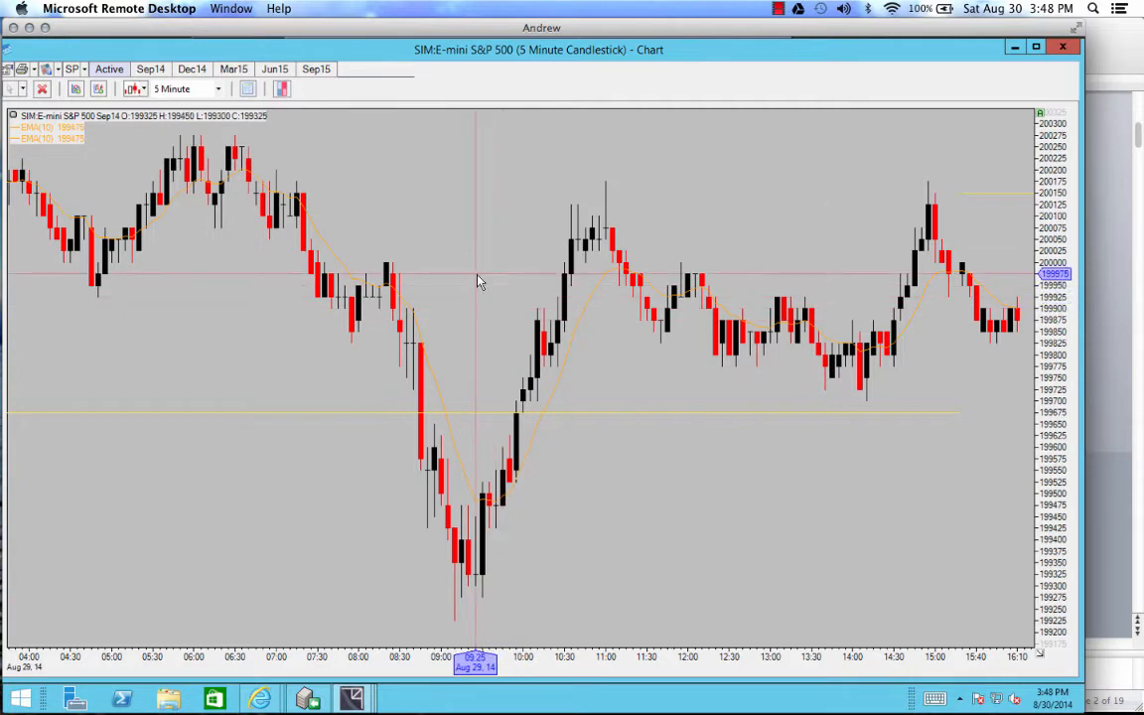
right_click(478, 276)
left_click(514, 339)
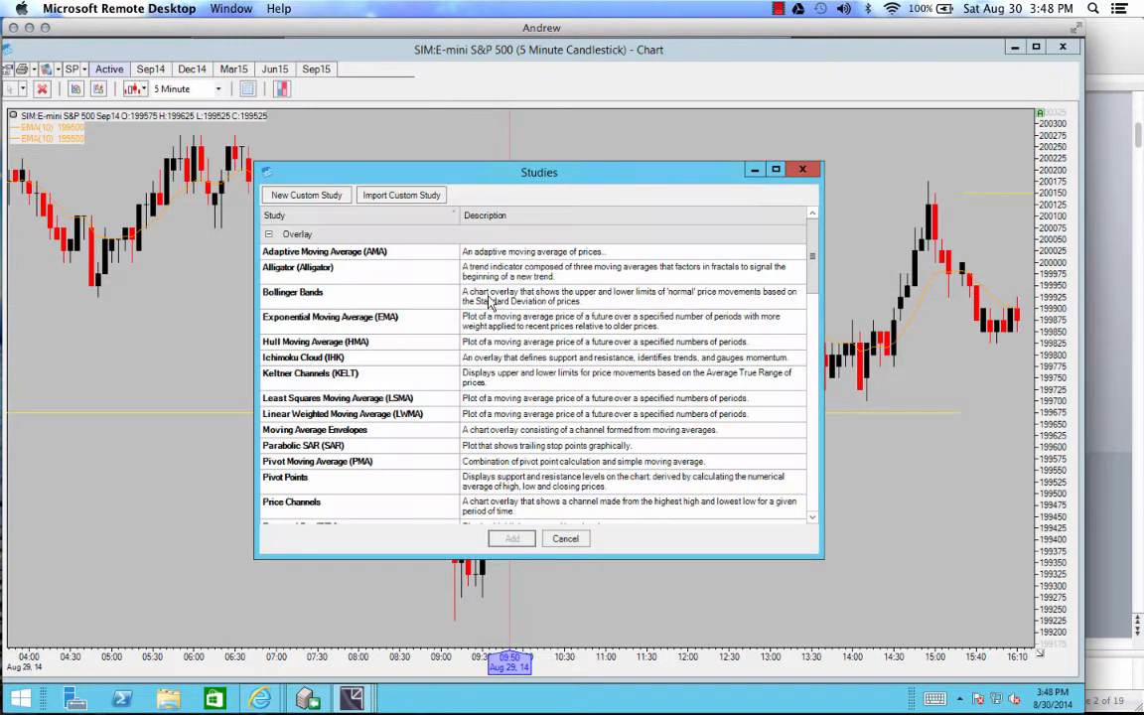
left_click(487, 324)
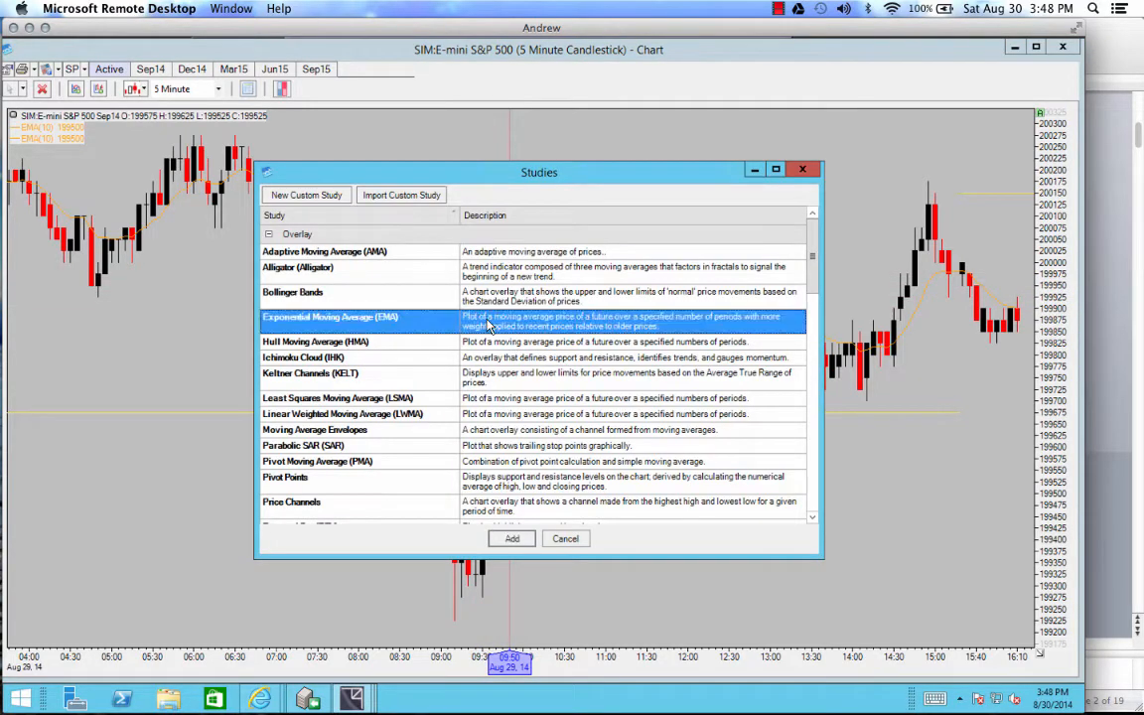
left_click(512, 538)
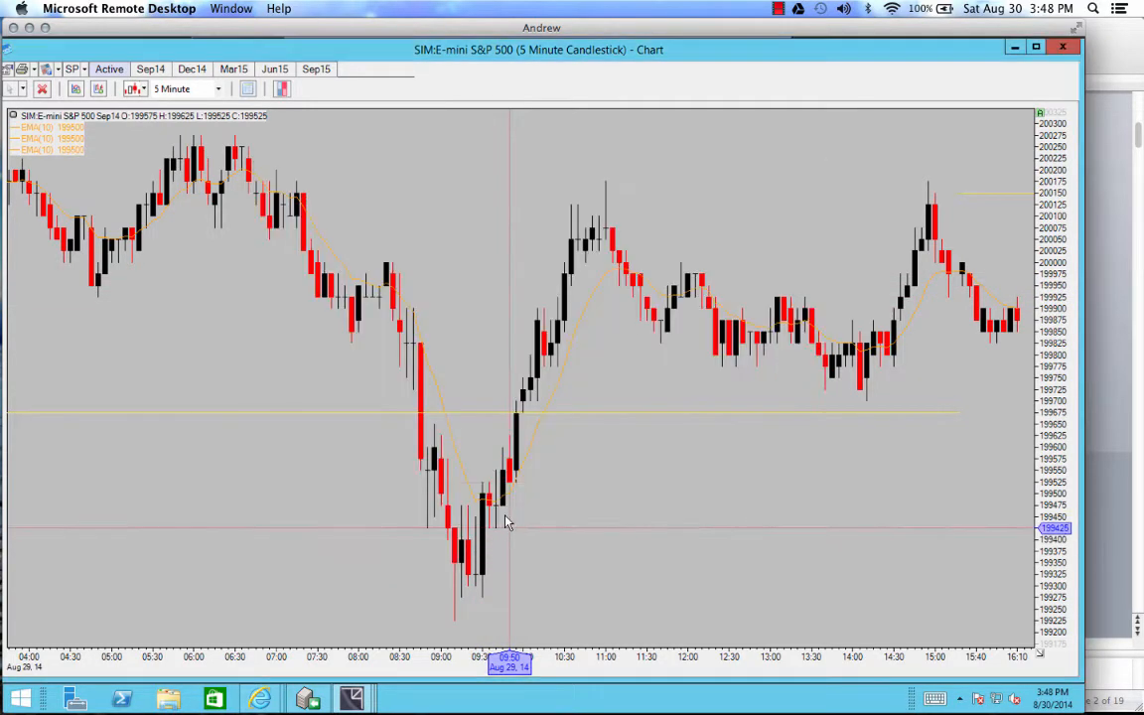
Step: Open the chart properties in an enlarged pane and set the first EMA study's periods to 300
right_click(583, 317)
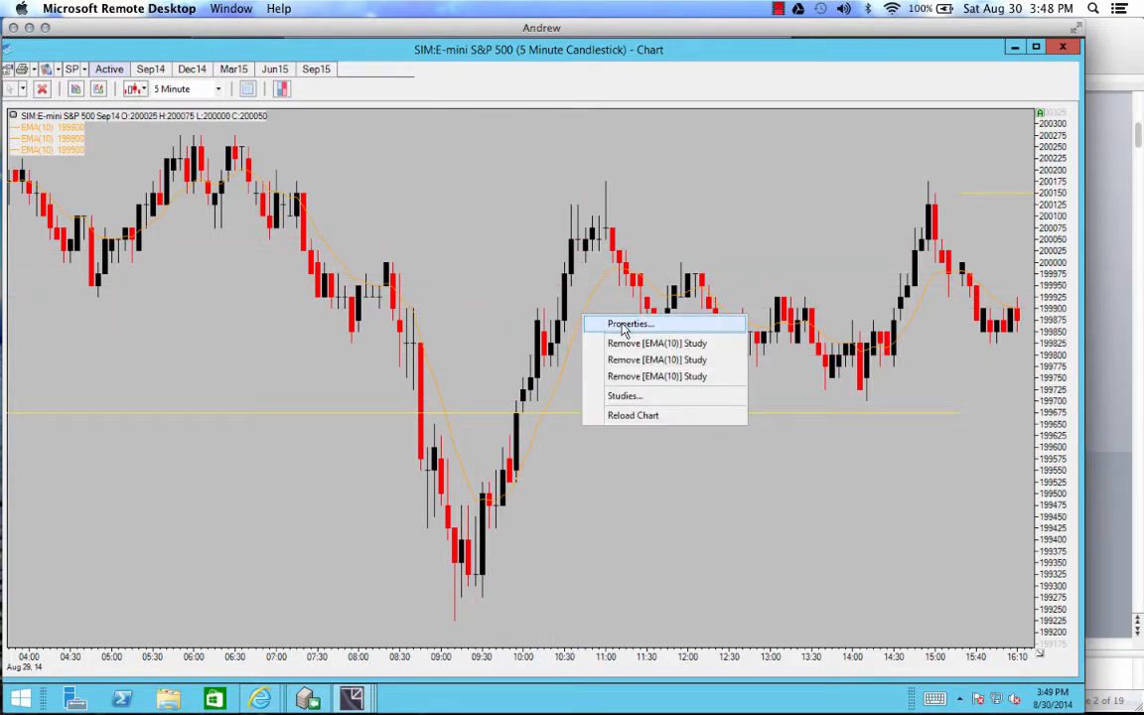
left_click(624, 325)
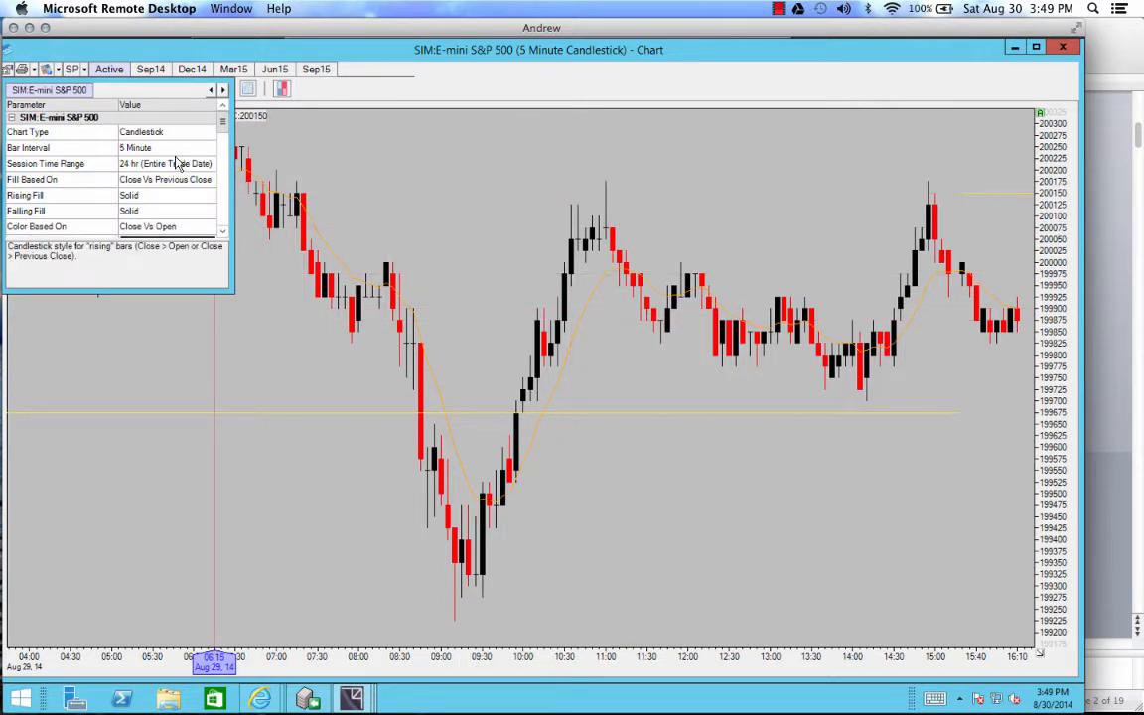
left_click_drag(232, 292, 467, 575)
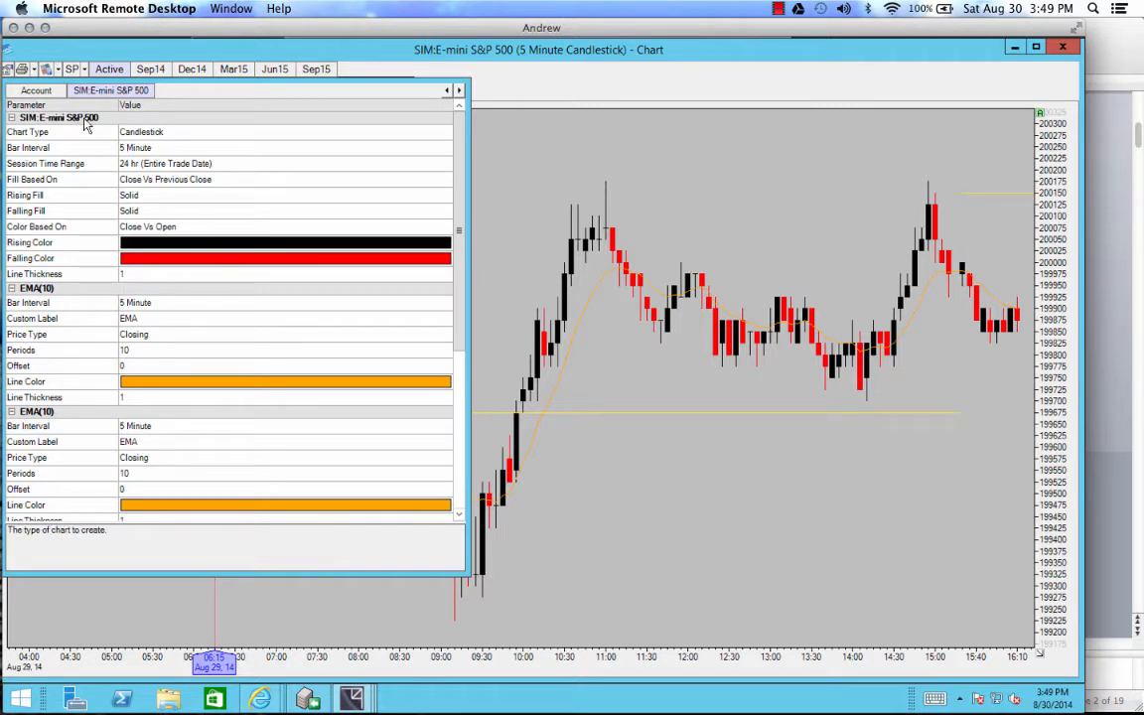
left_click_drag(461, 202, 480, 294)
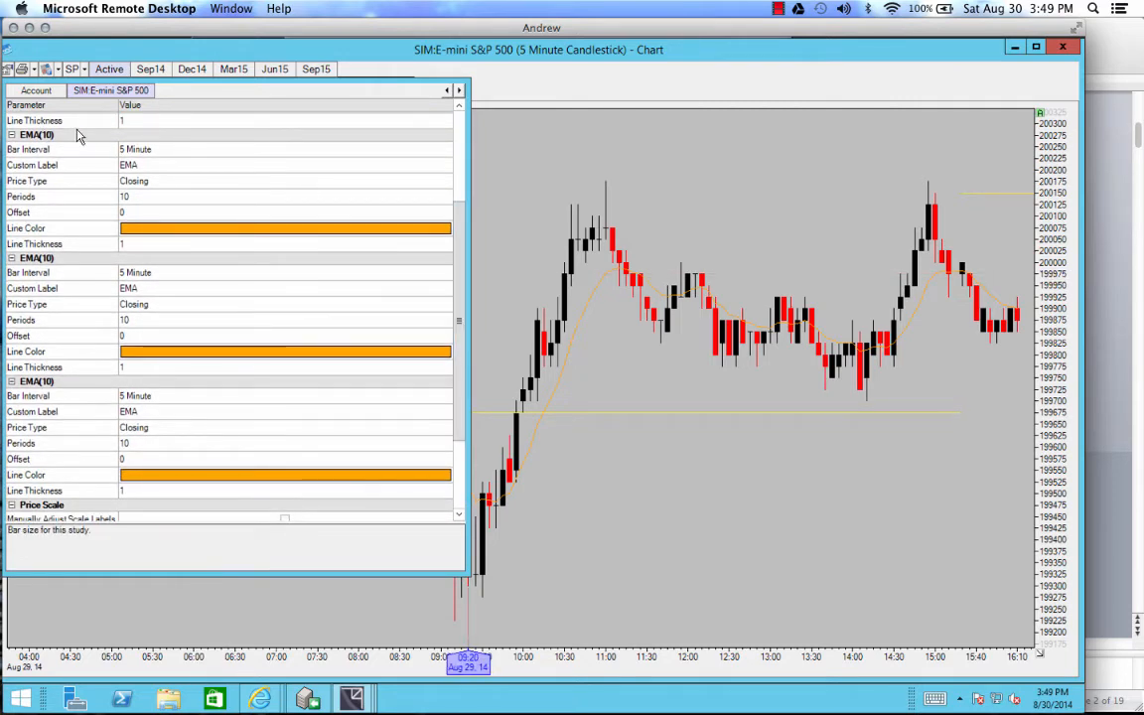
left_click(134, 196)
type("300")
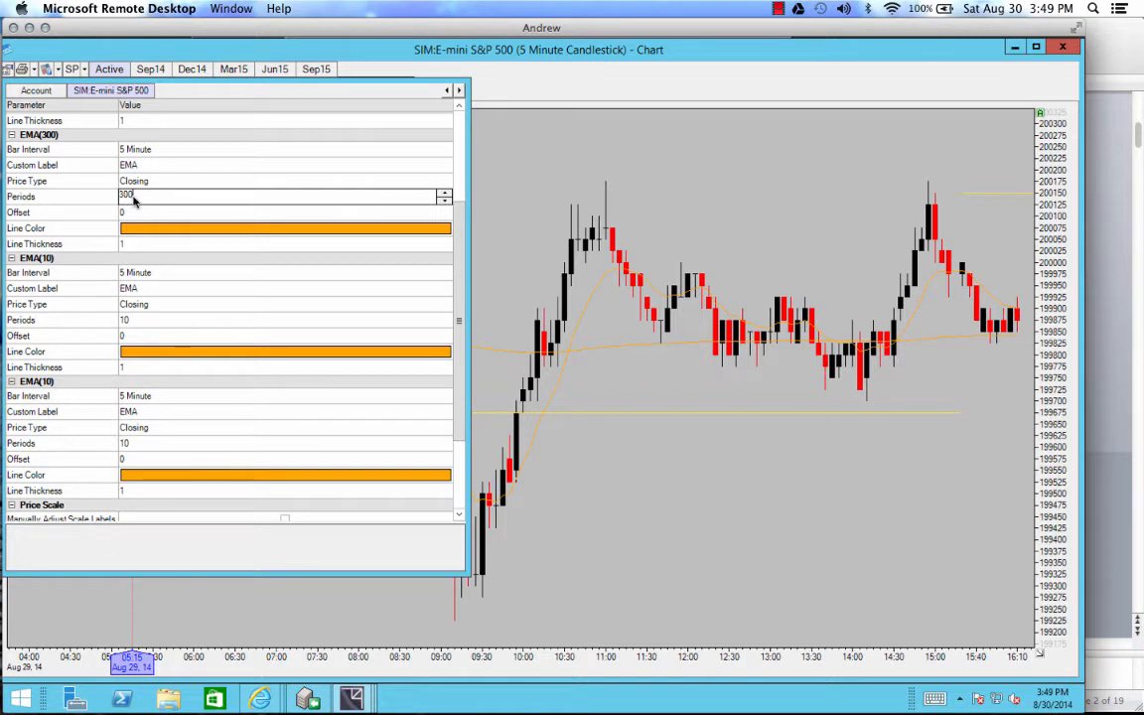
Step: Give the 300-period EMA a purple line color and a line thickness of 3
left_click(447, 230)
left_click(444, 229)
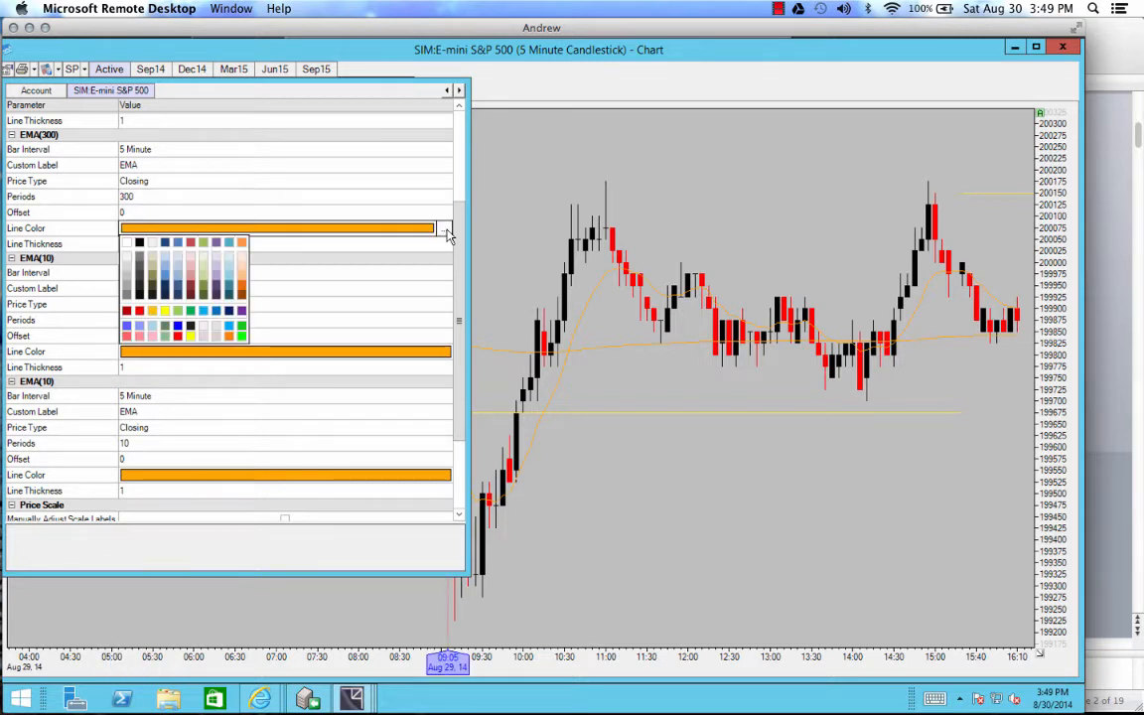
left_click(243, 313)
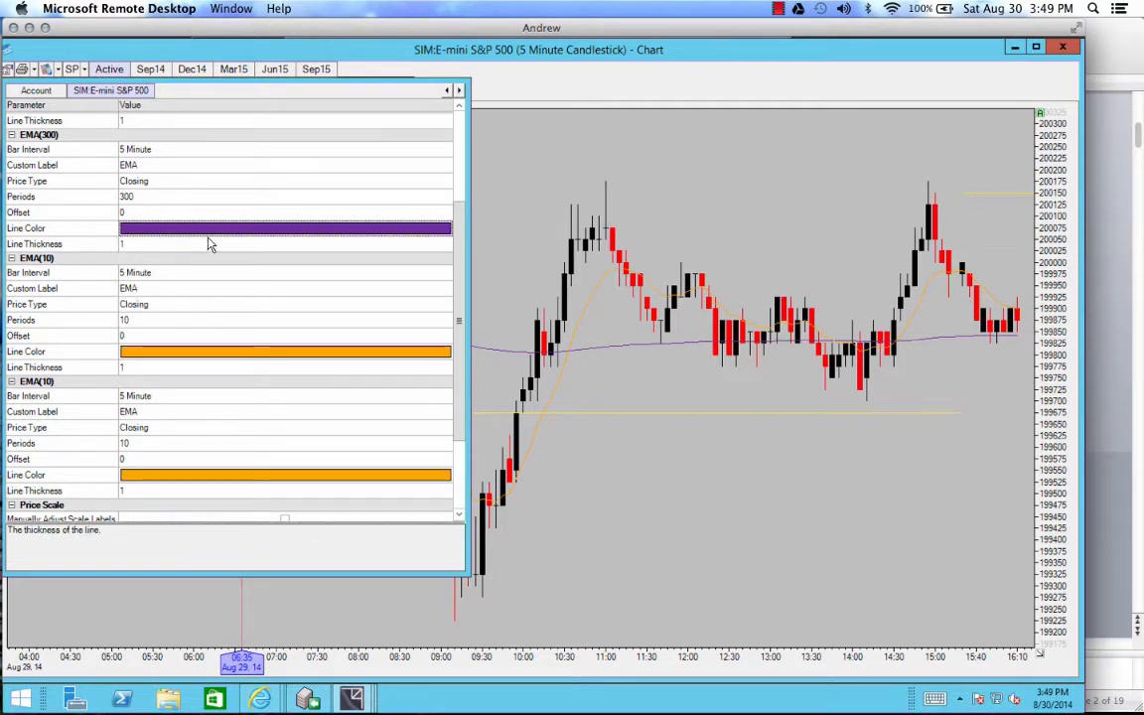
left_click(439, 228)
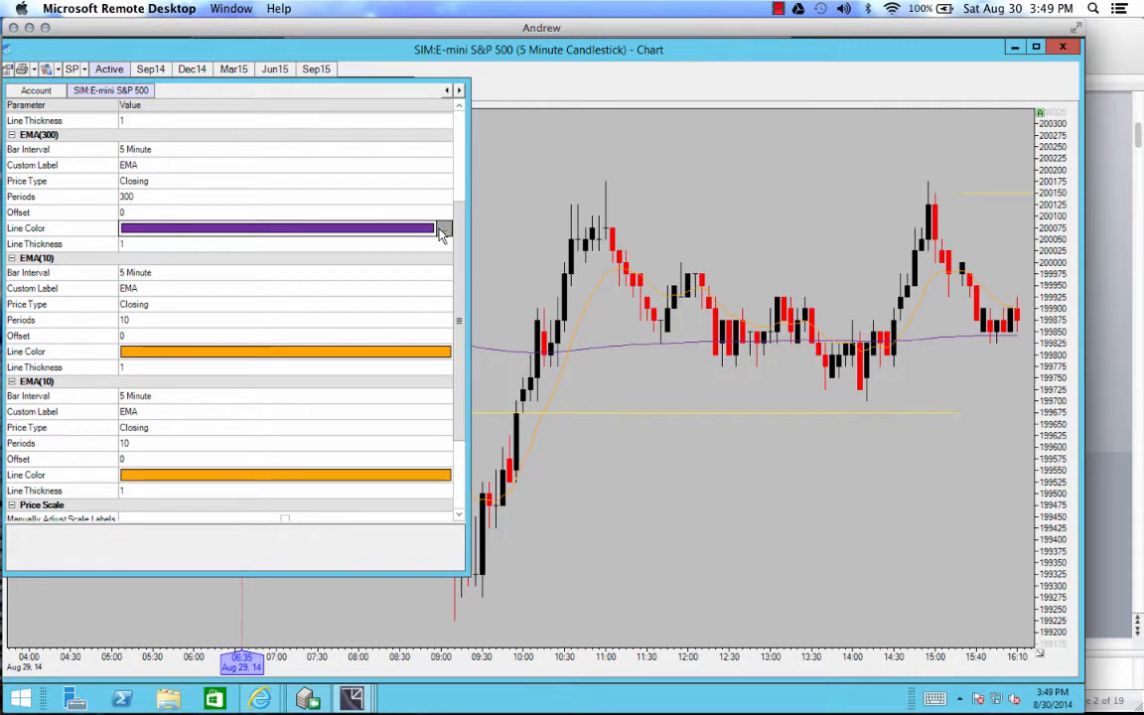
left_click(443, 228)
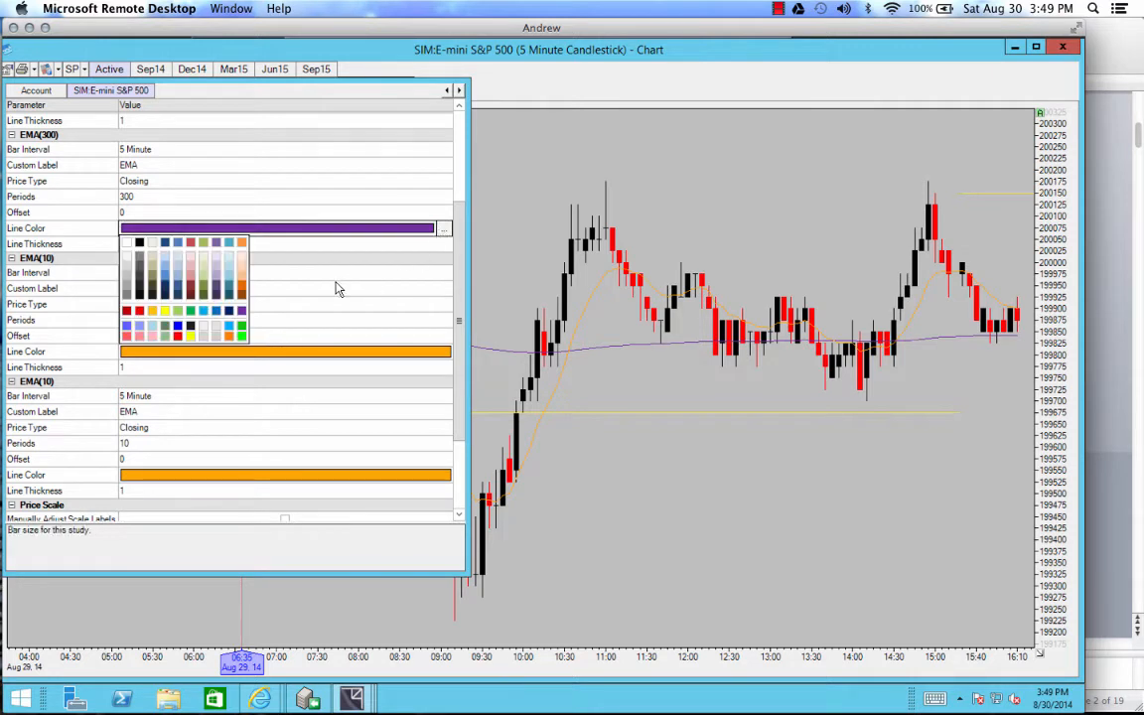
left_click(243, 311)
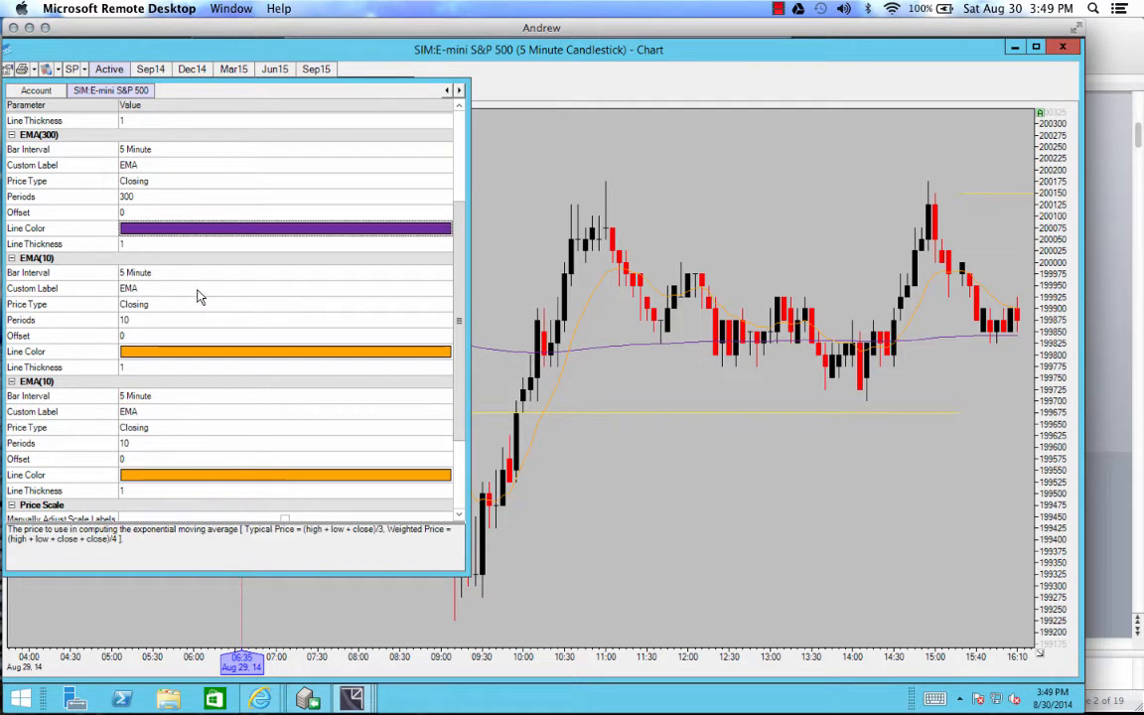
left_click(135, 243)
type("3")
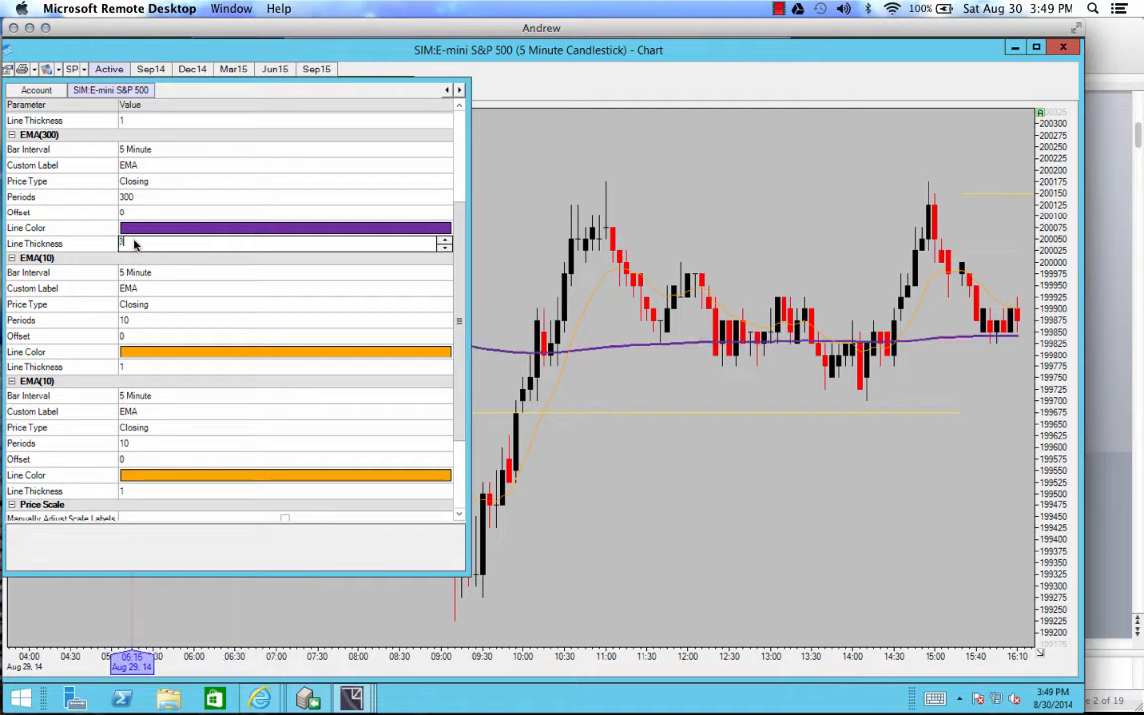
Step: Set the second EMA to 50 periods with a violet-blue line color and a line thickness of 3
left_click(133, 319)
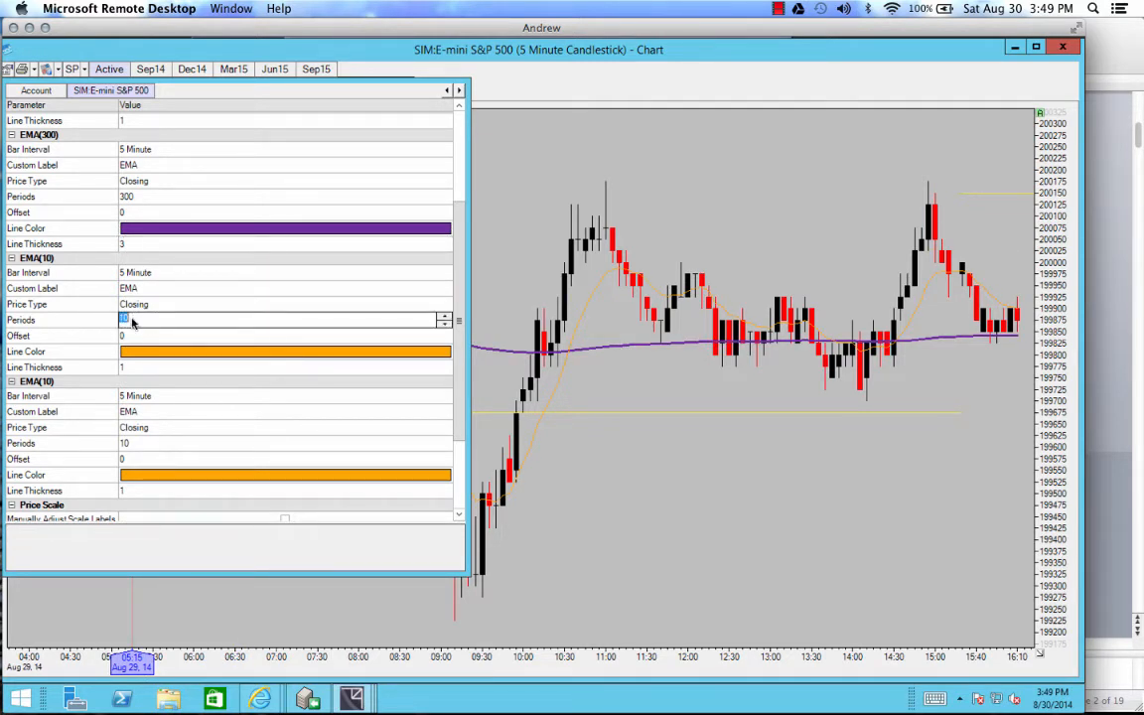
type("50")
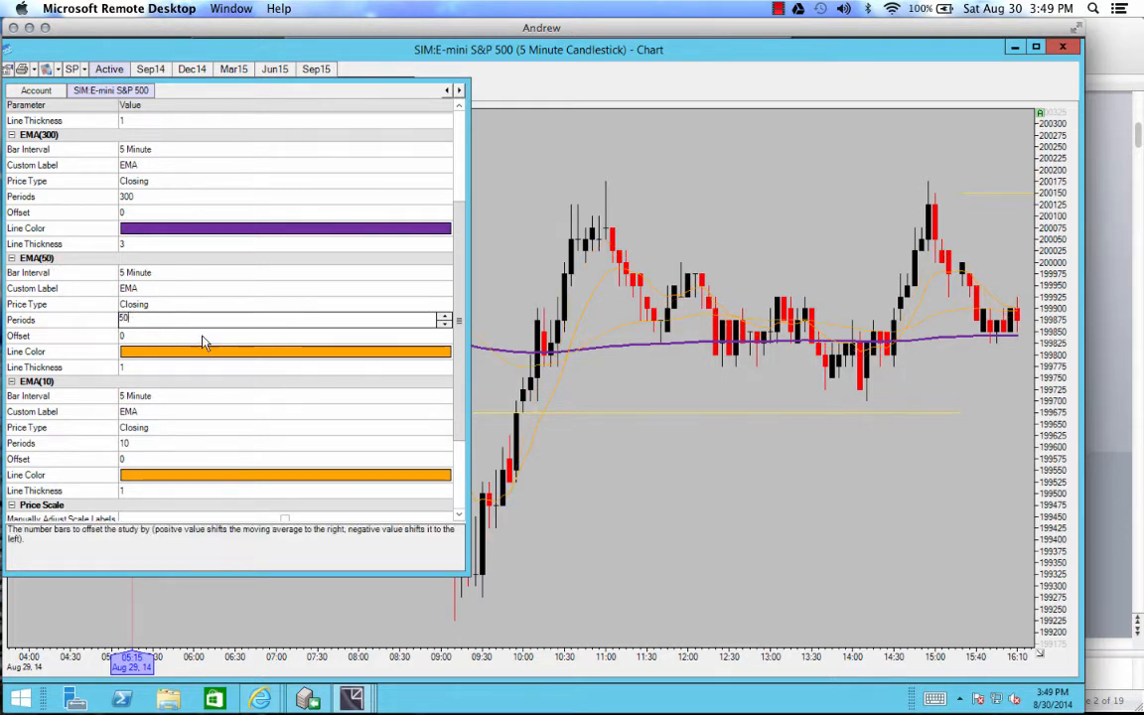
left_click(443, 354)
left_click(443, 355)
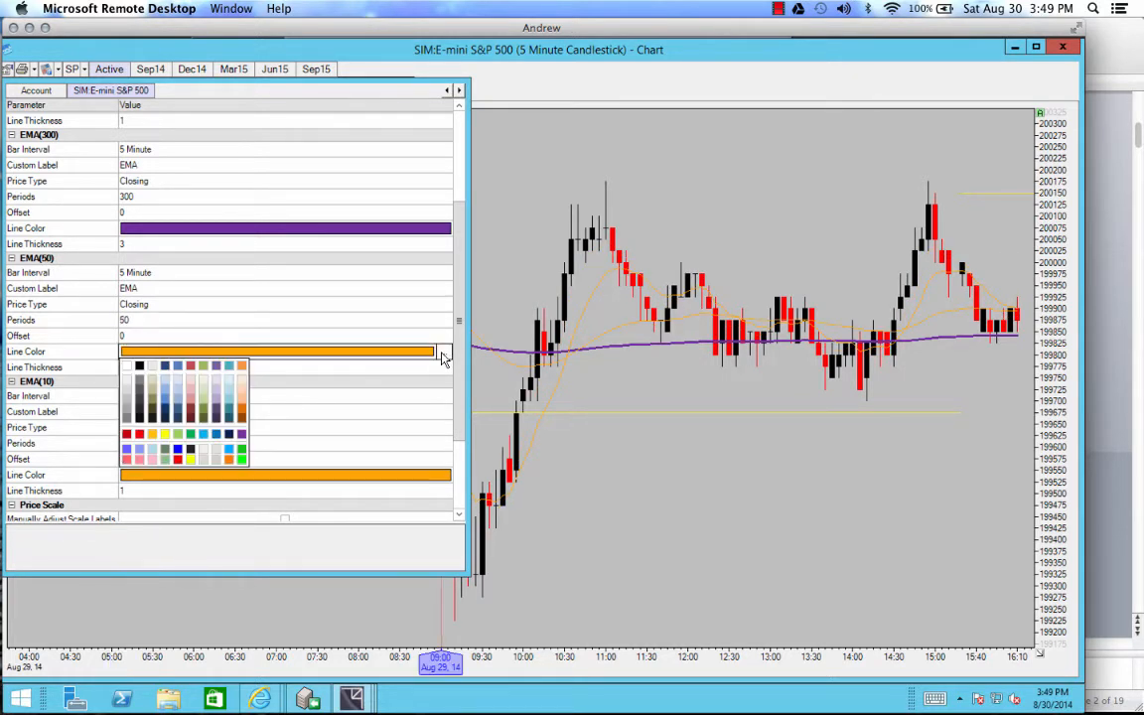
left_click(128, 452)
left_click(143, 366)
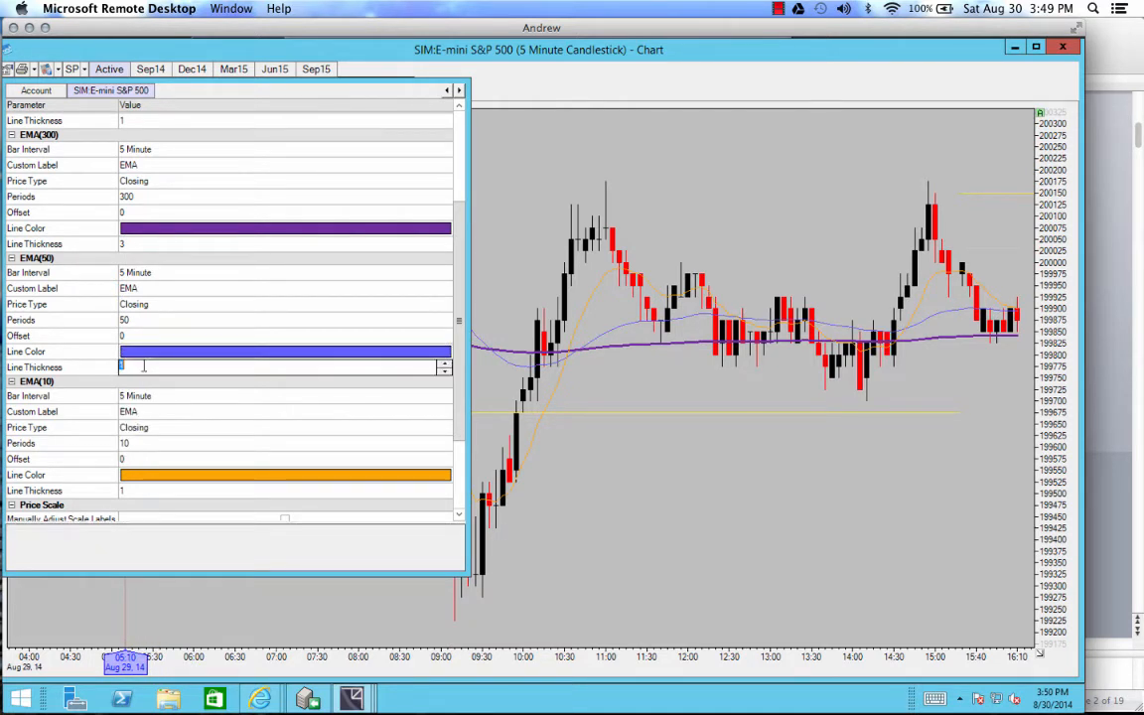
type("3")
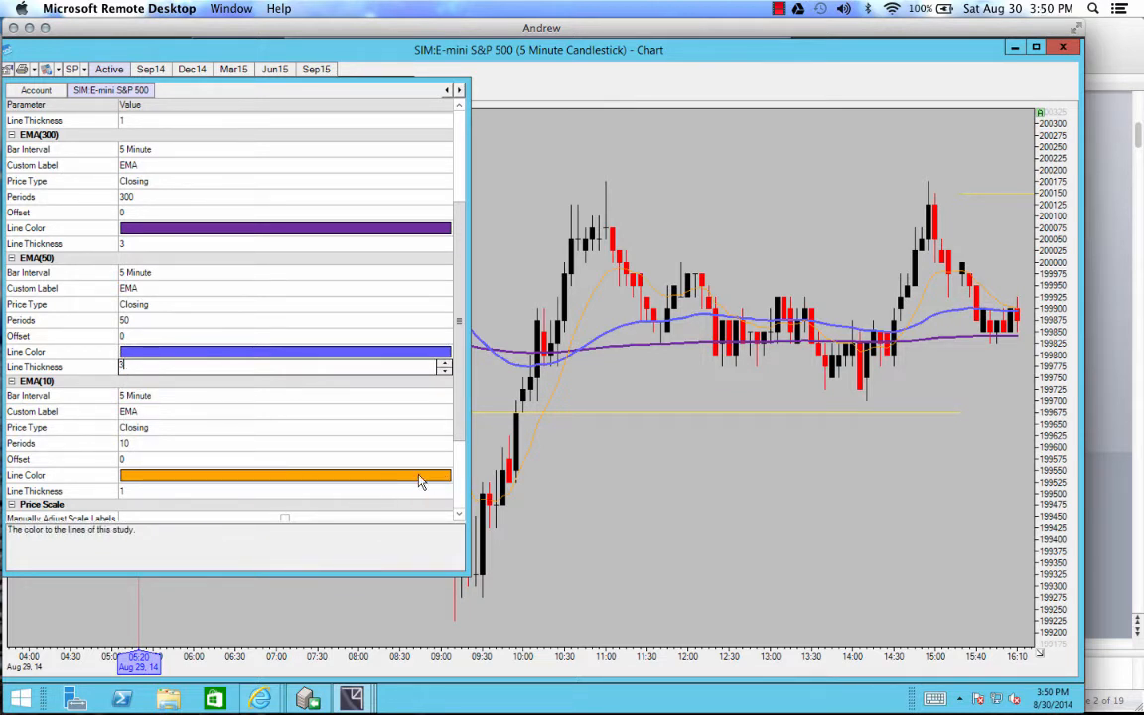
Step: Give the 10-period EMA a green line color and a line thickness of 3, and close the chart properties
left_click(124, 446)
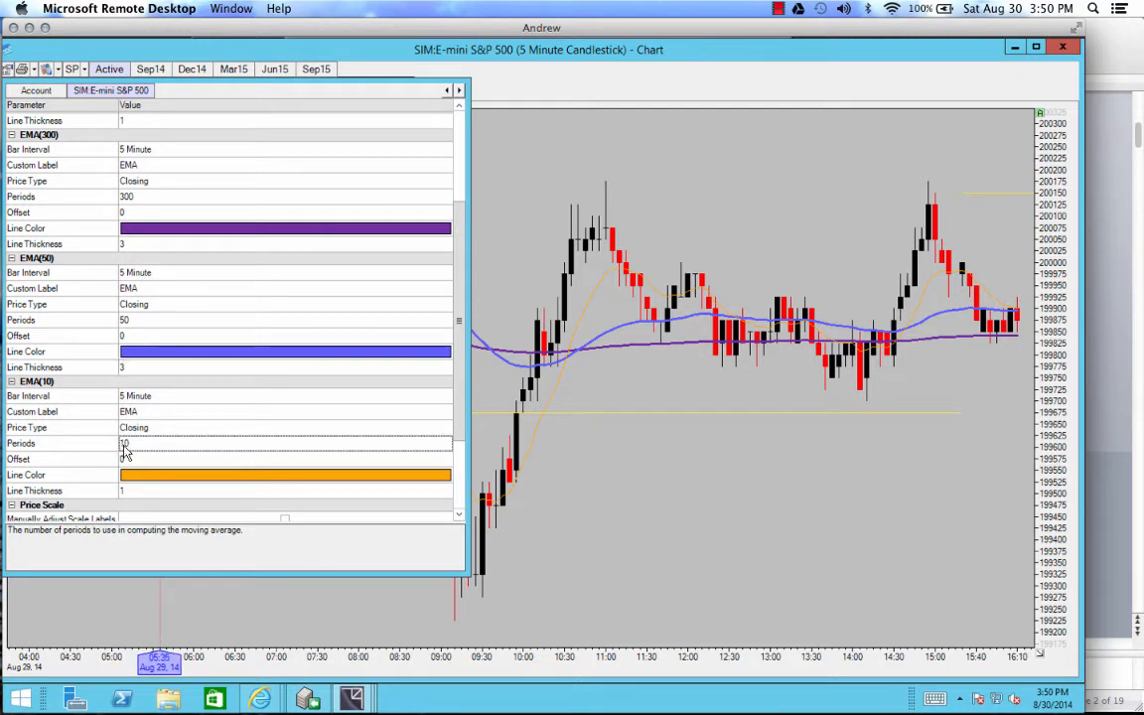
left_click(439, 475)
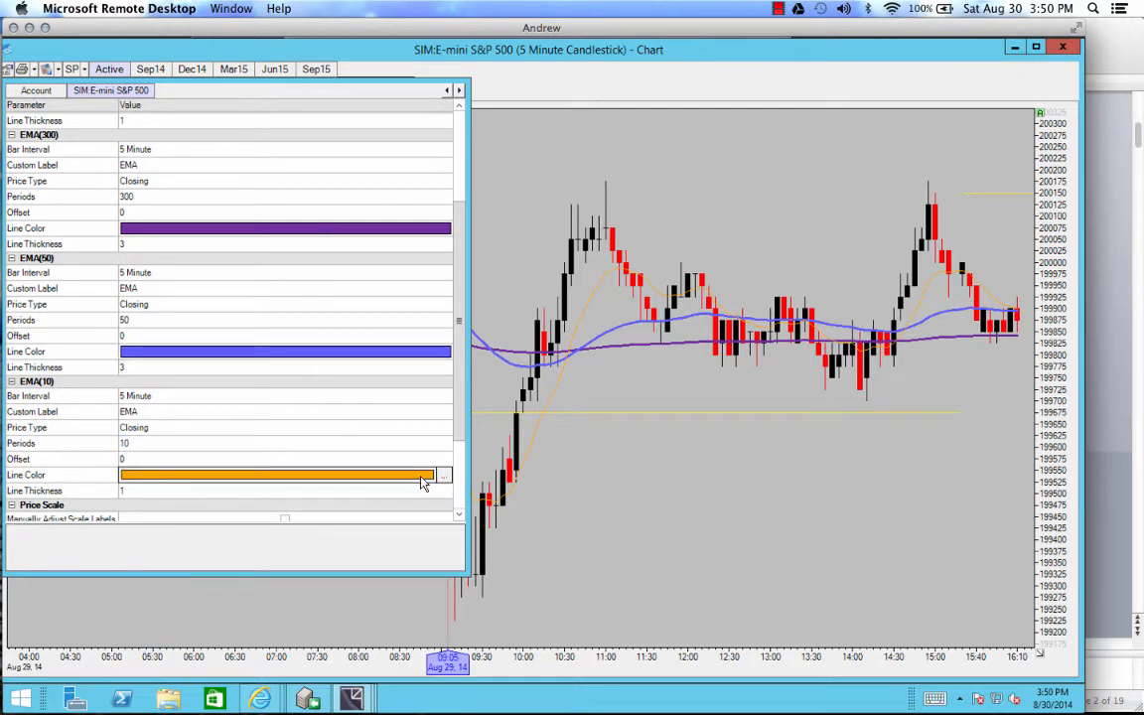
left_click(422, 483)
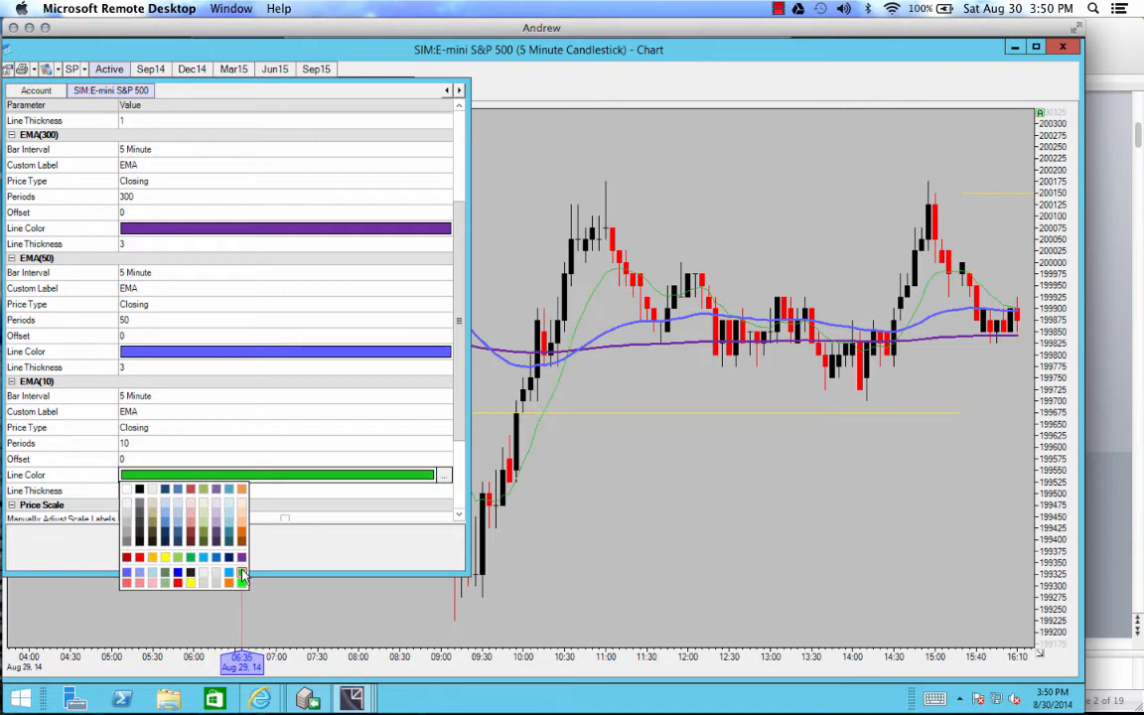
left_click(243, 576)
left_click(143, 487)
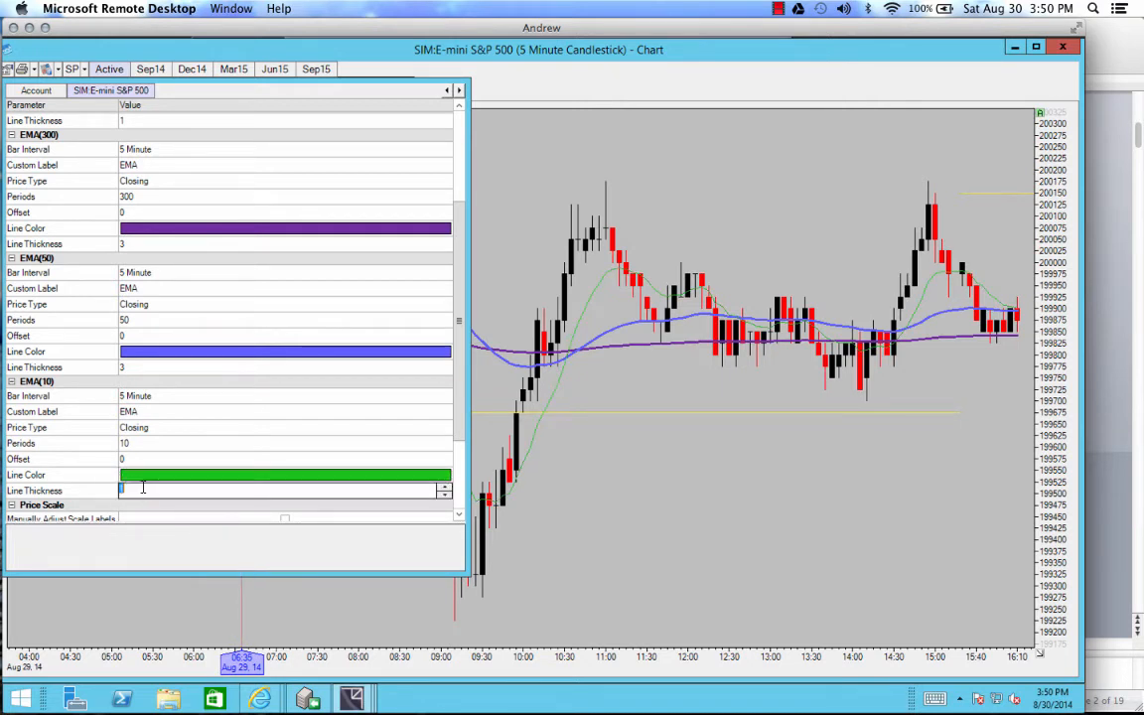
type("2")
key("Up")
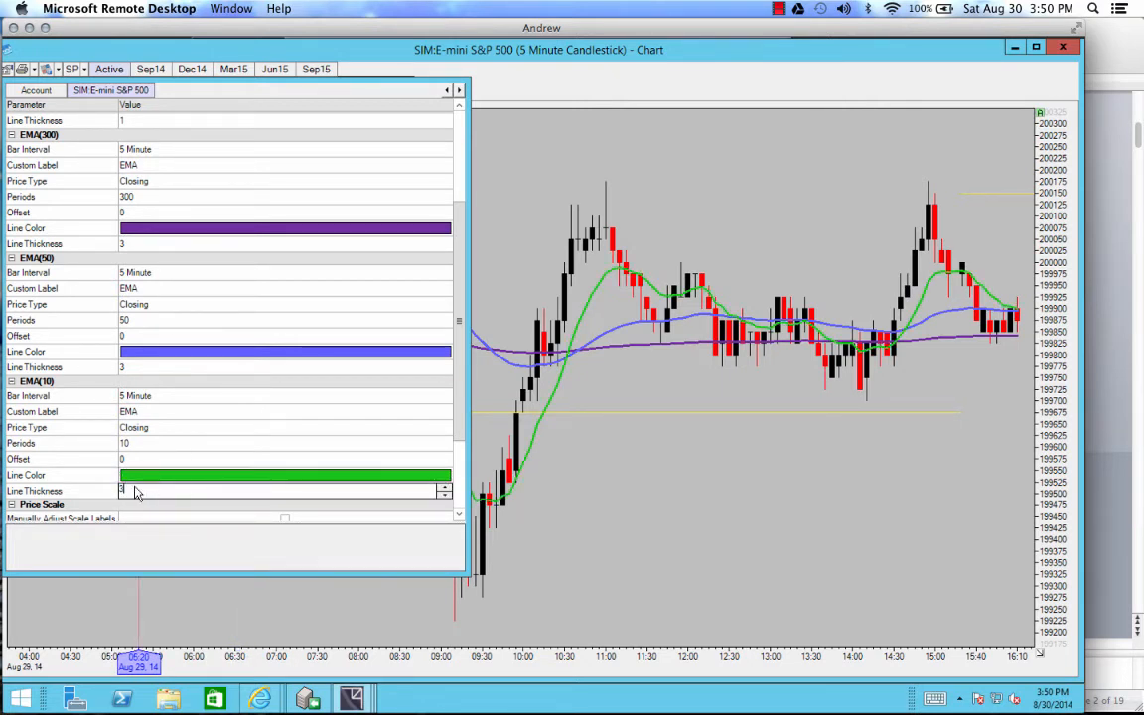
left_click(582, 525)
left_click_drag(602, 519, 577, 520)
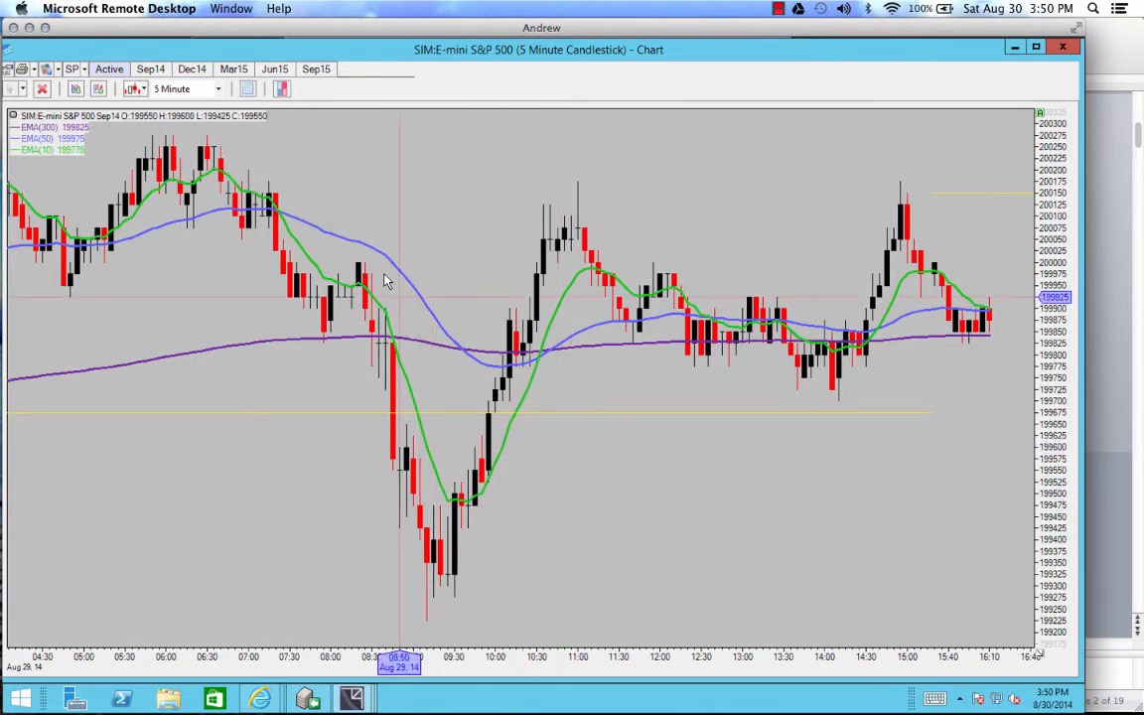
Step: Reopen the chart properties in an enlarged pane and display the general chart settings
right_click(437, 211)
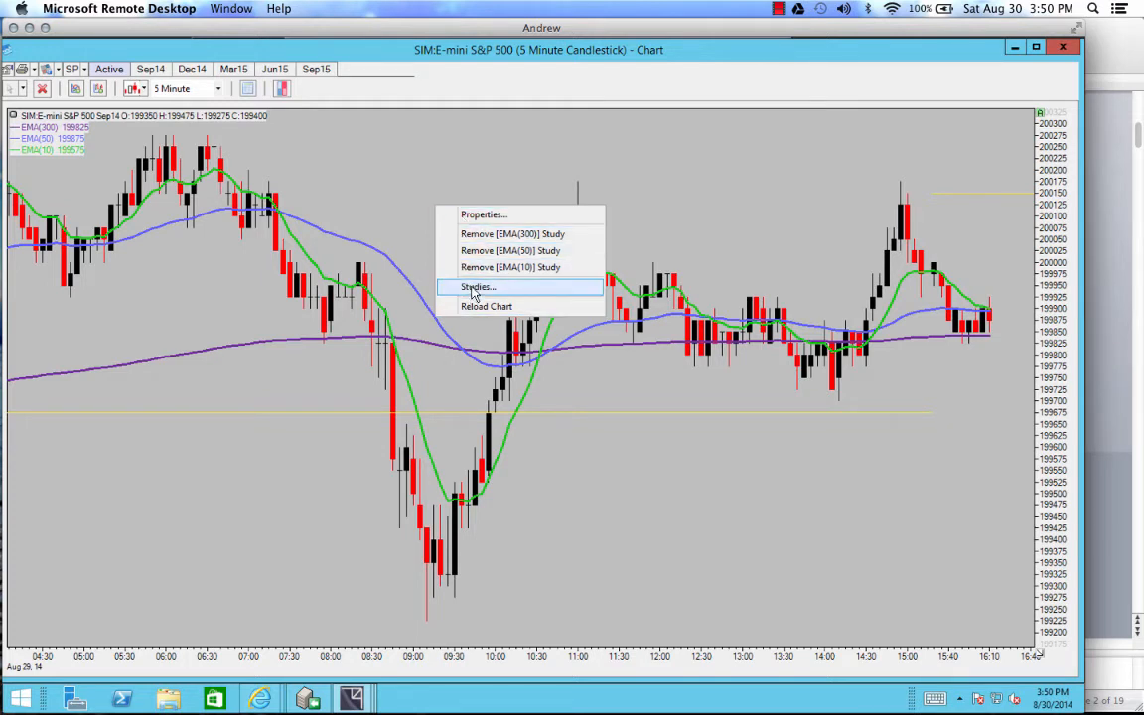
left_click(478, 225)
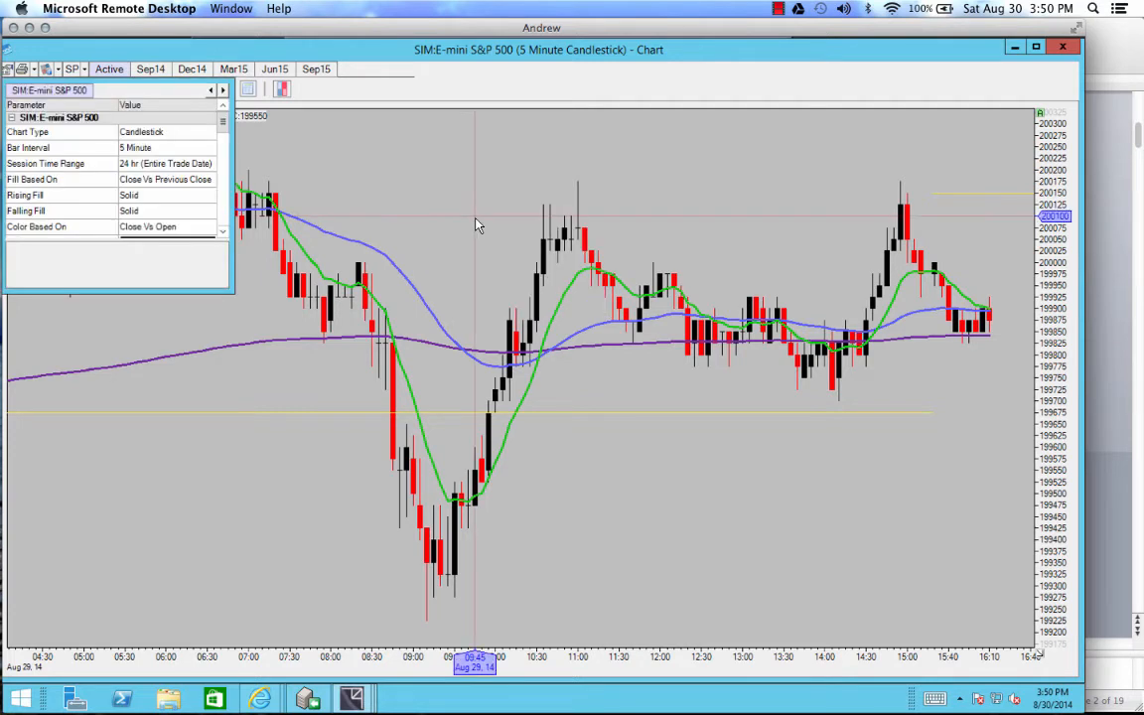
left_click_drag(232, 289, 529, 541)
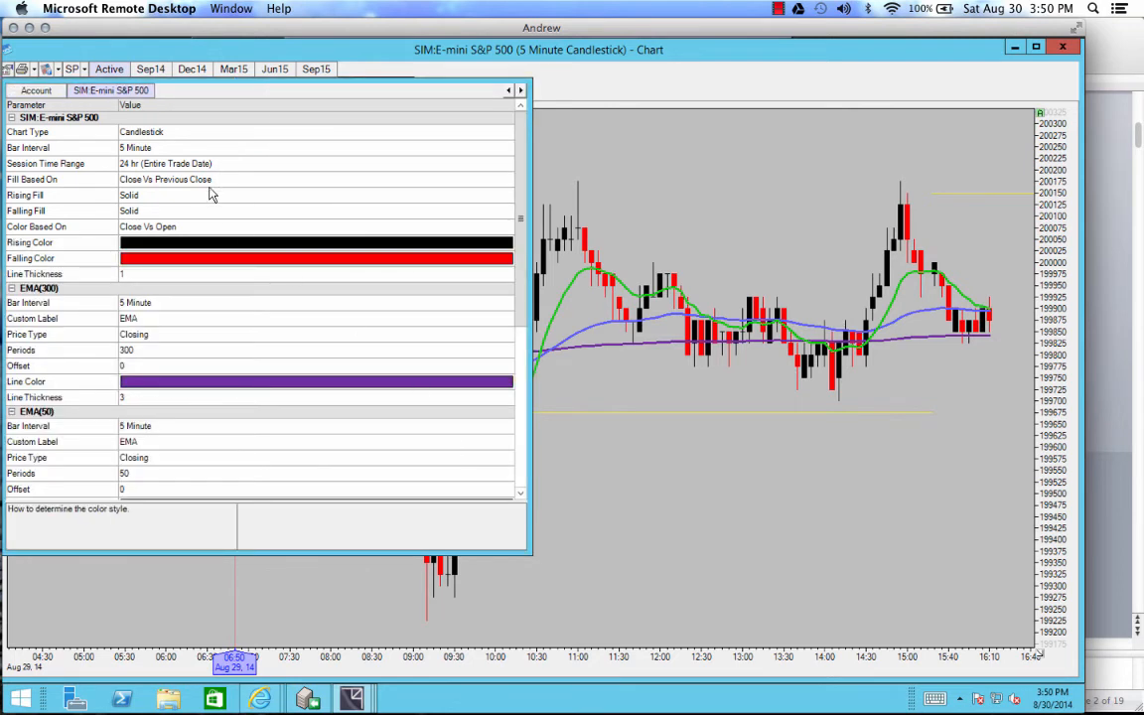
left_click(37, 93)
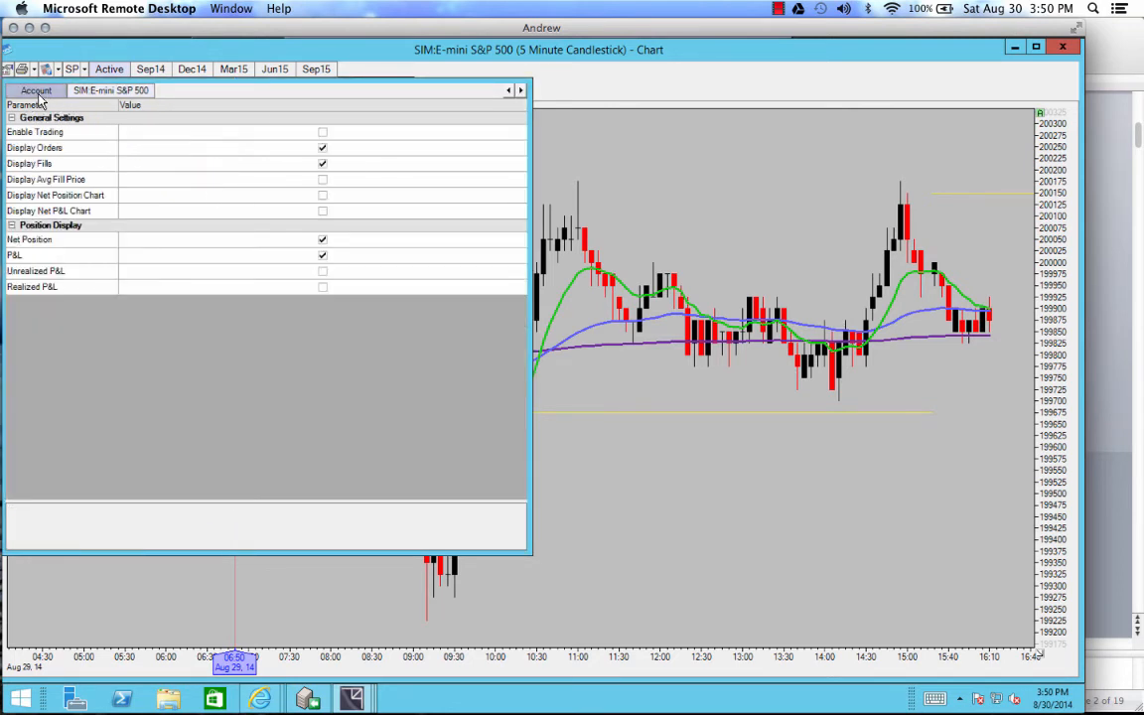
left_click(109, 90)
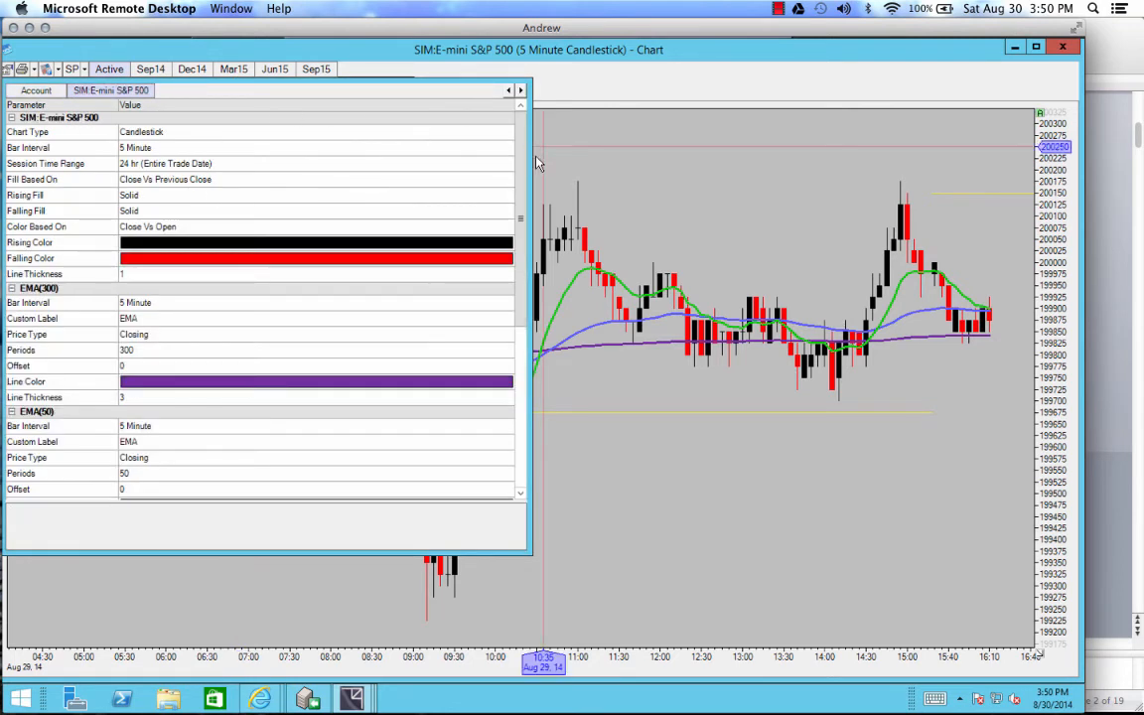
left_click_drag(531, 144, 709, 164)
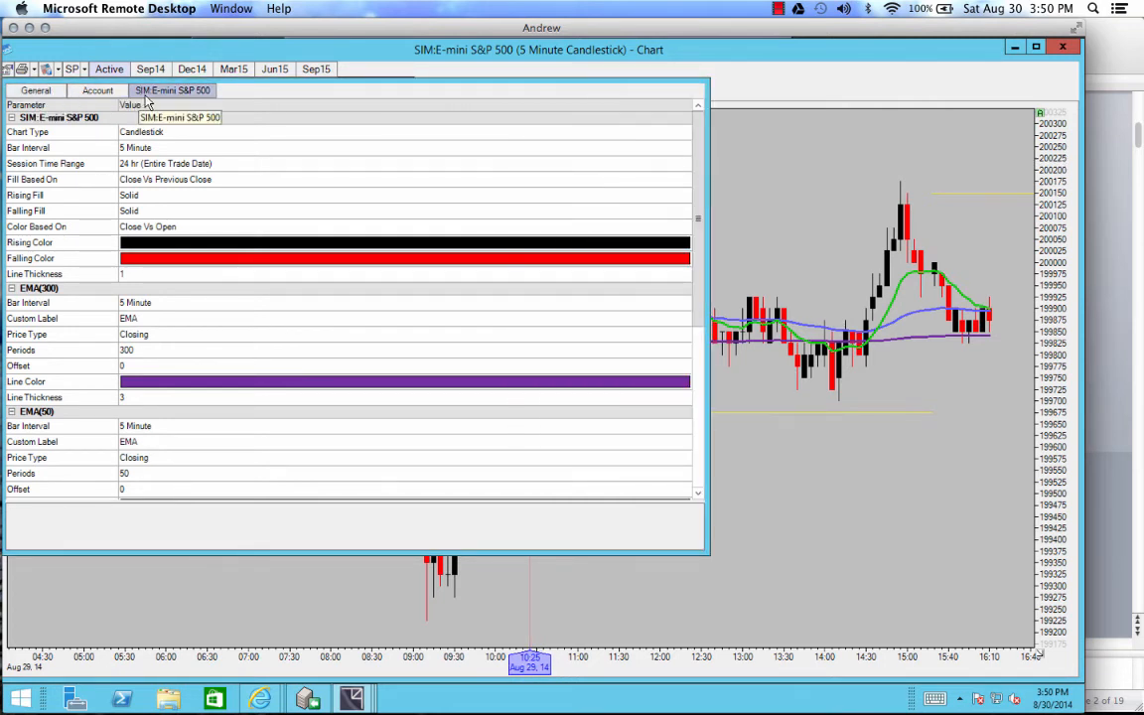
left_click(44, 91)
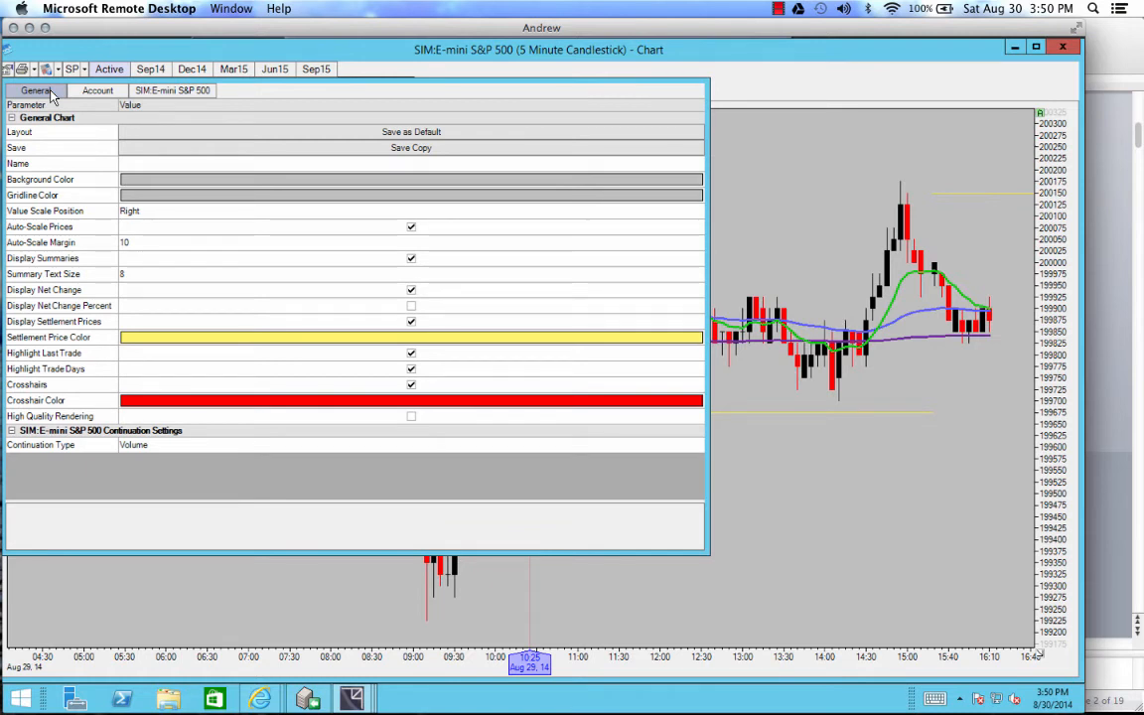
Step: Name the chart "Momentum Trading Group" and save its settings both as a copy and as the default layout
left_click(384, 134)
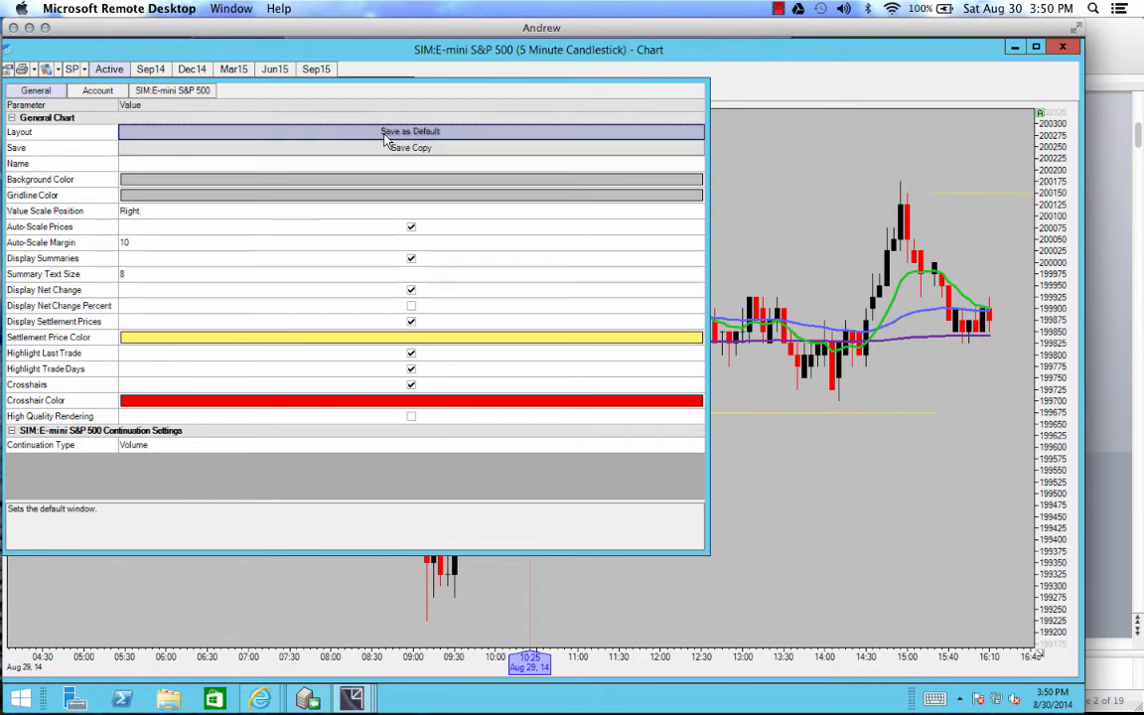
left_click(392, 147)
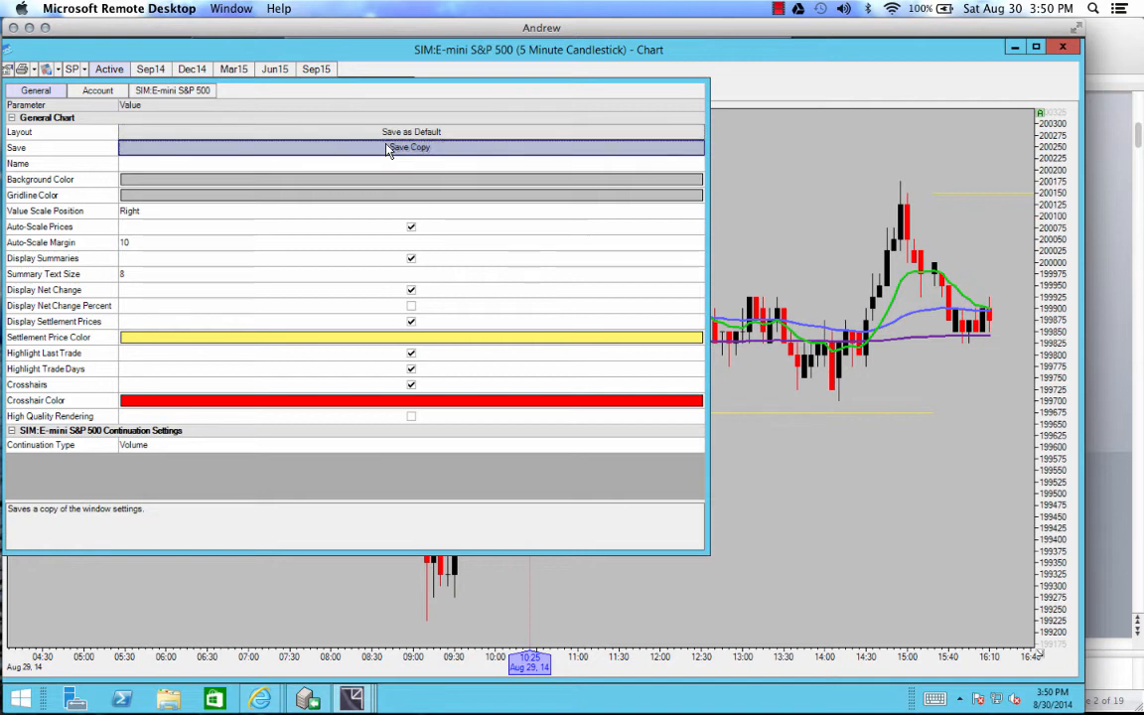
left_click(307, 165)
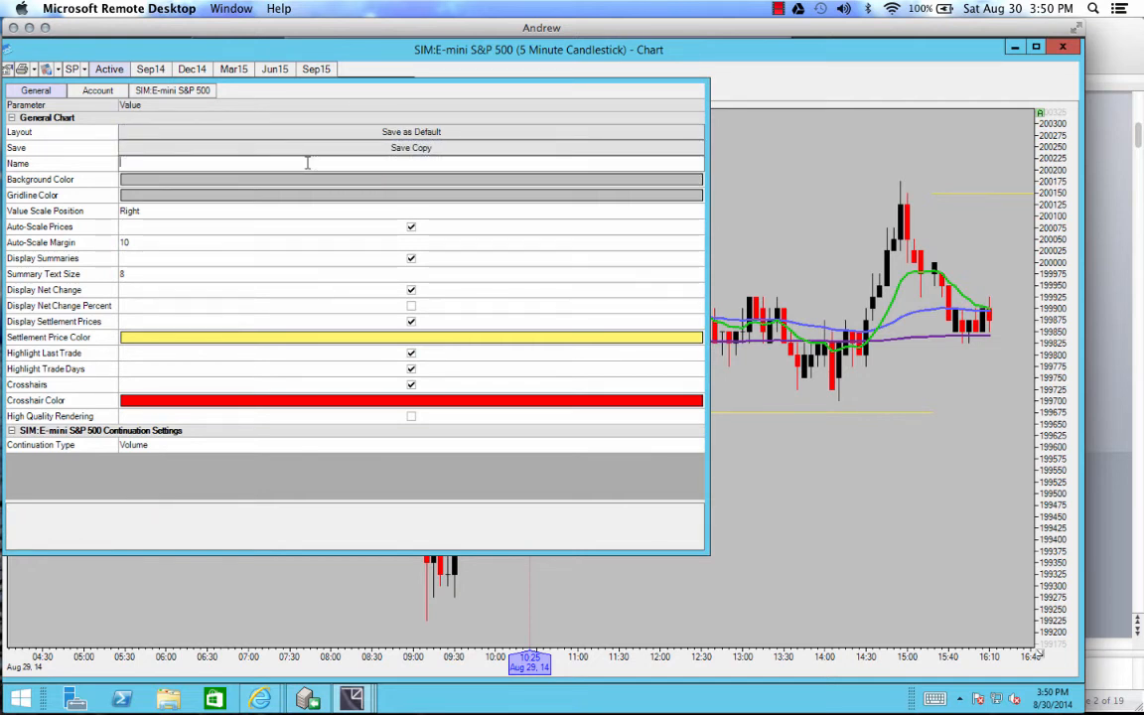
type("Mom")
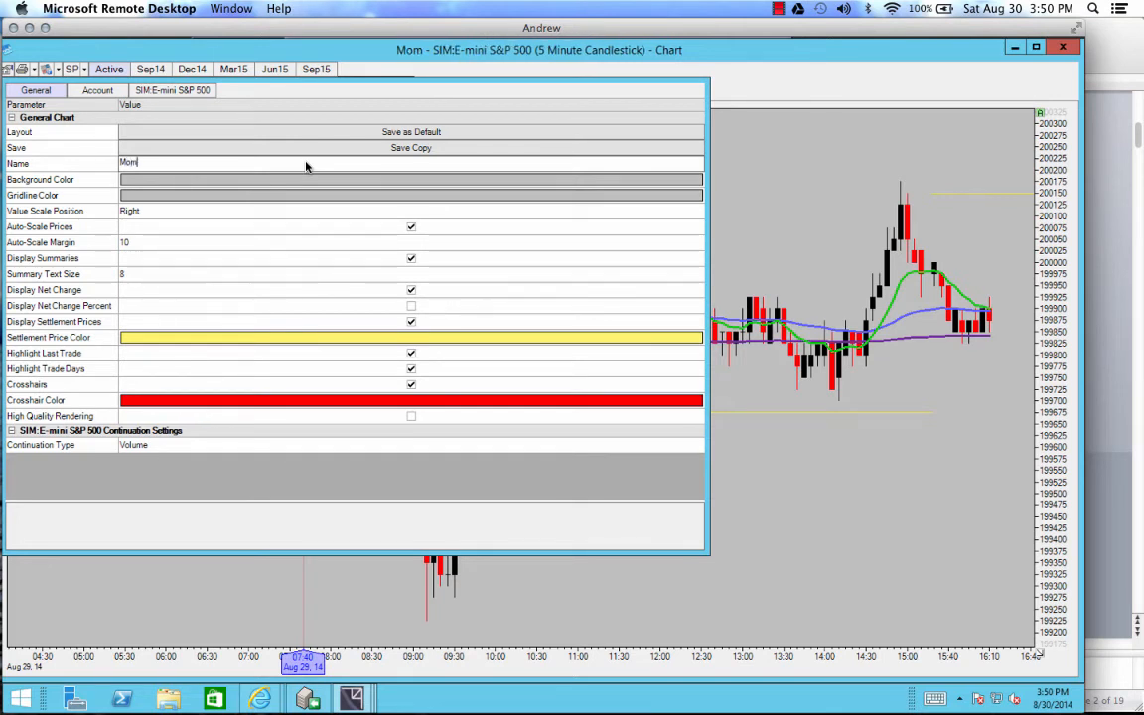
type("entum T")
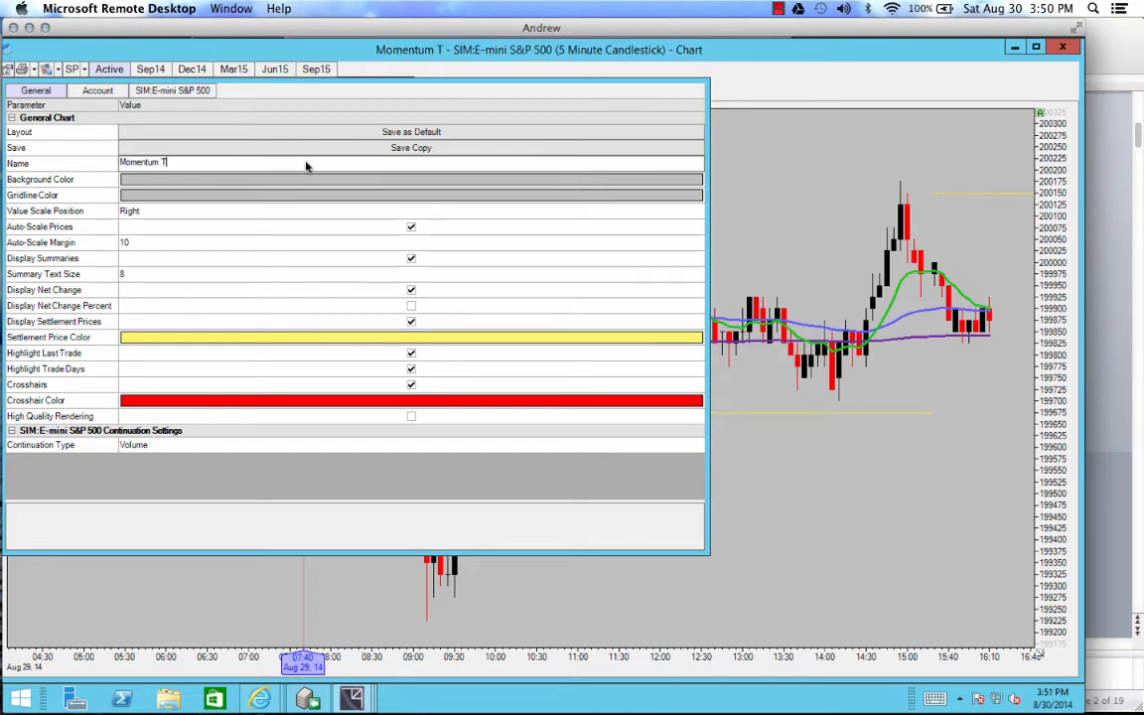
type("rading Grou")
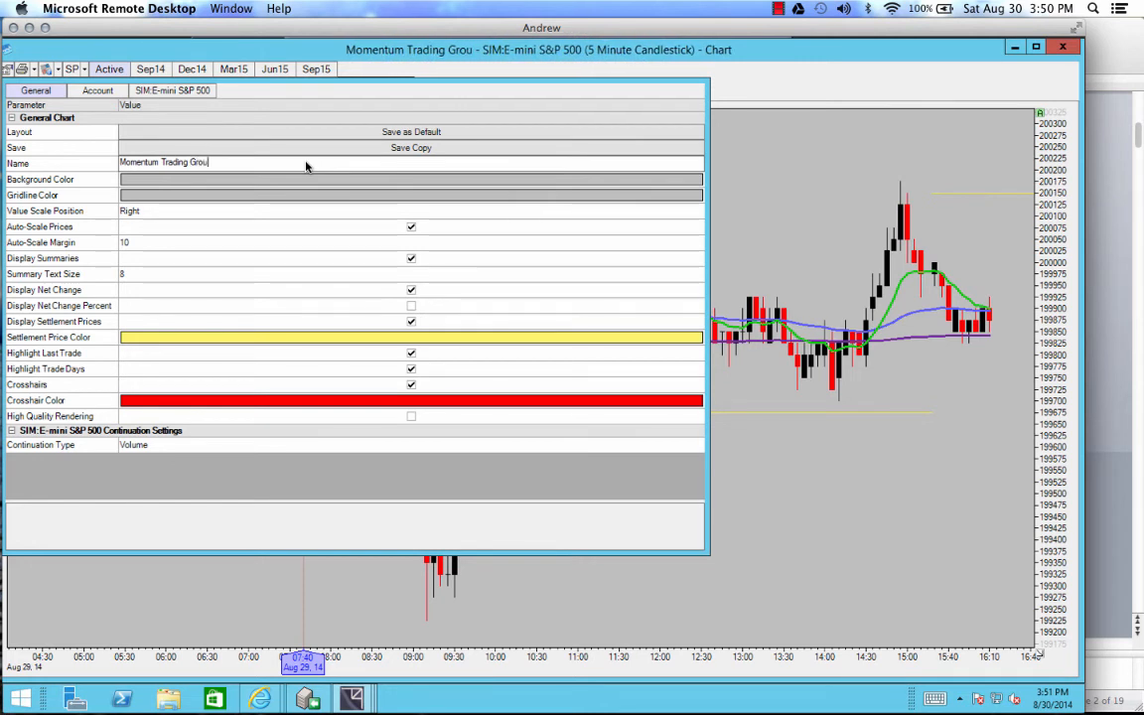
type("p")
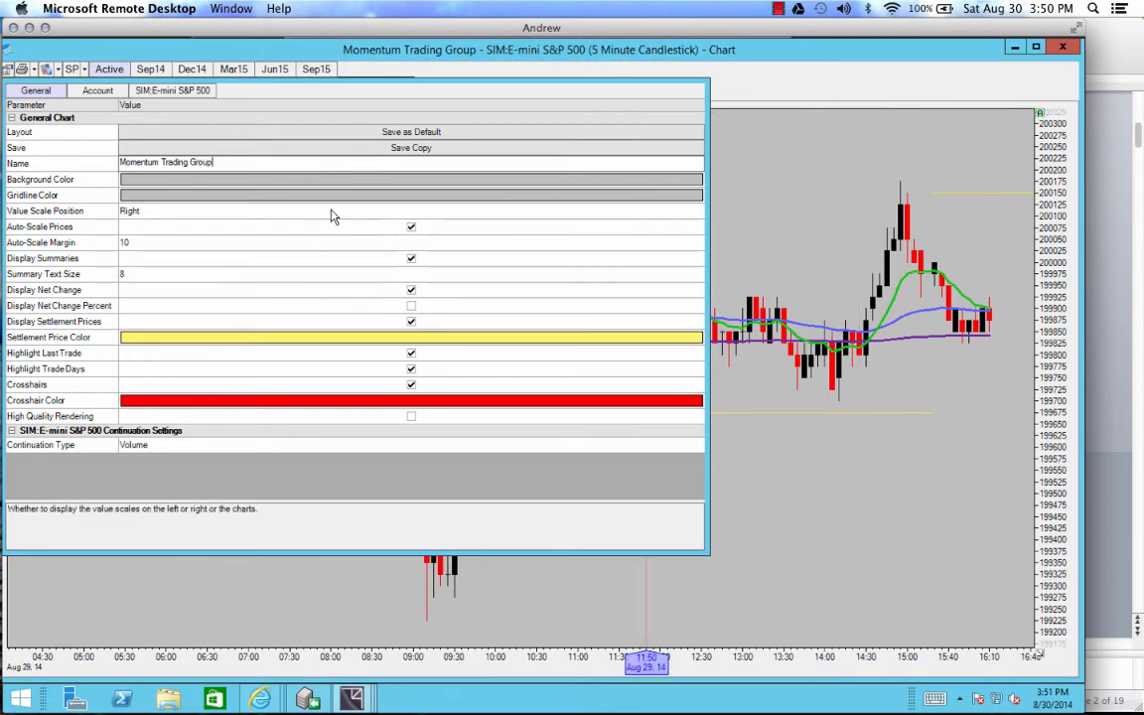
left_click(417, 148)
left_click(419, 132)
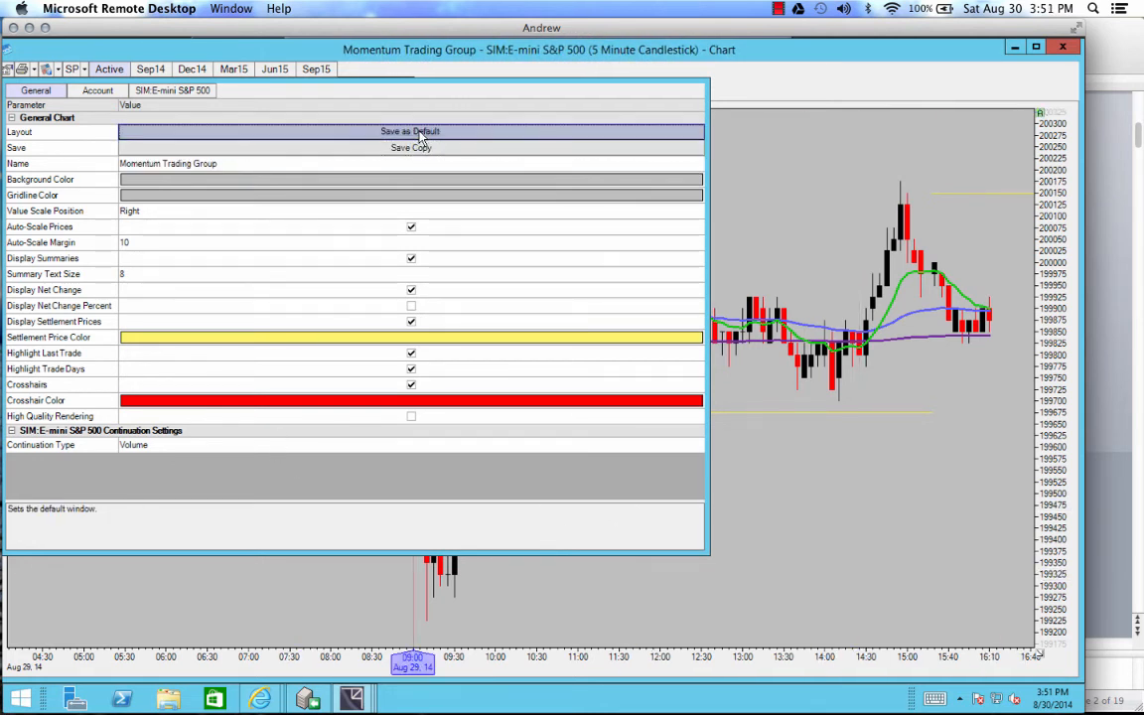
left_click(836, 176)
Step: Switch the chart from the active contract to the Sep14 contract
mouse_move(421, 242)
left_mouse_down()
mouse_move(653, 247)
mouse_move(413, 252)
left_mouse_up()
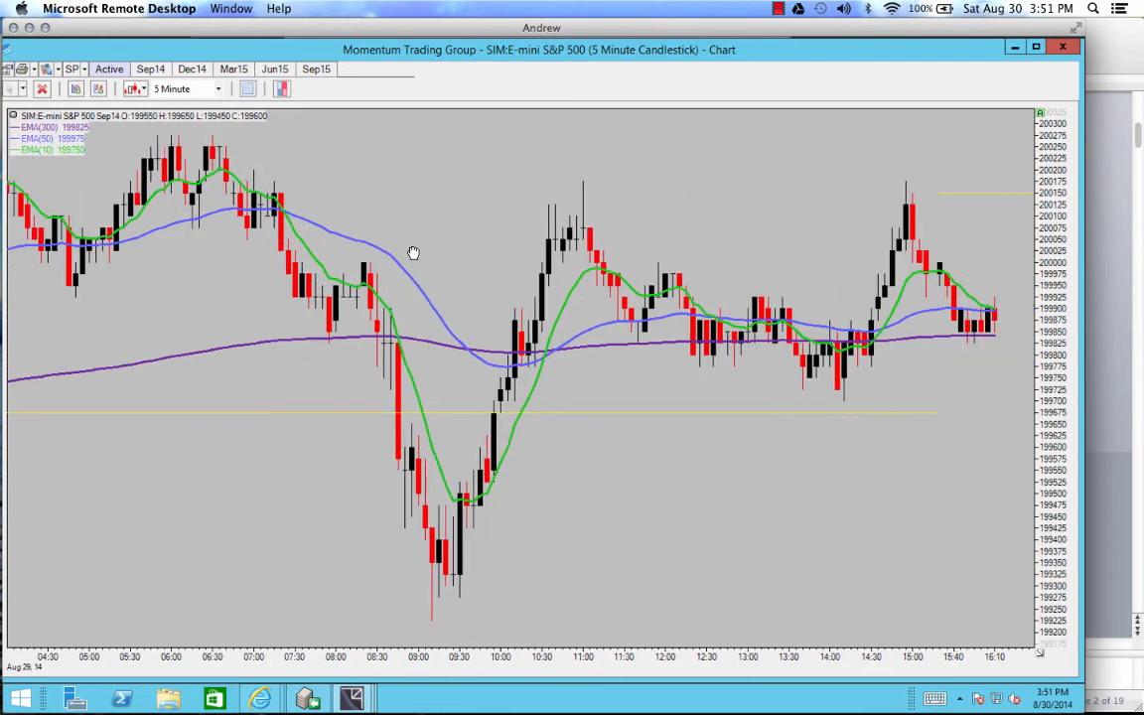
left_click(151, 70)
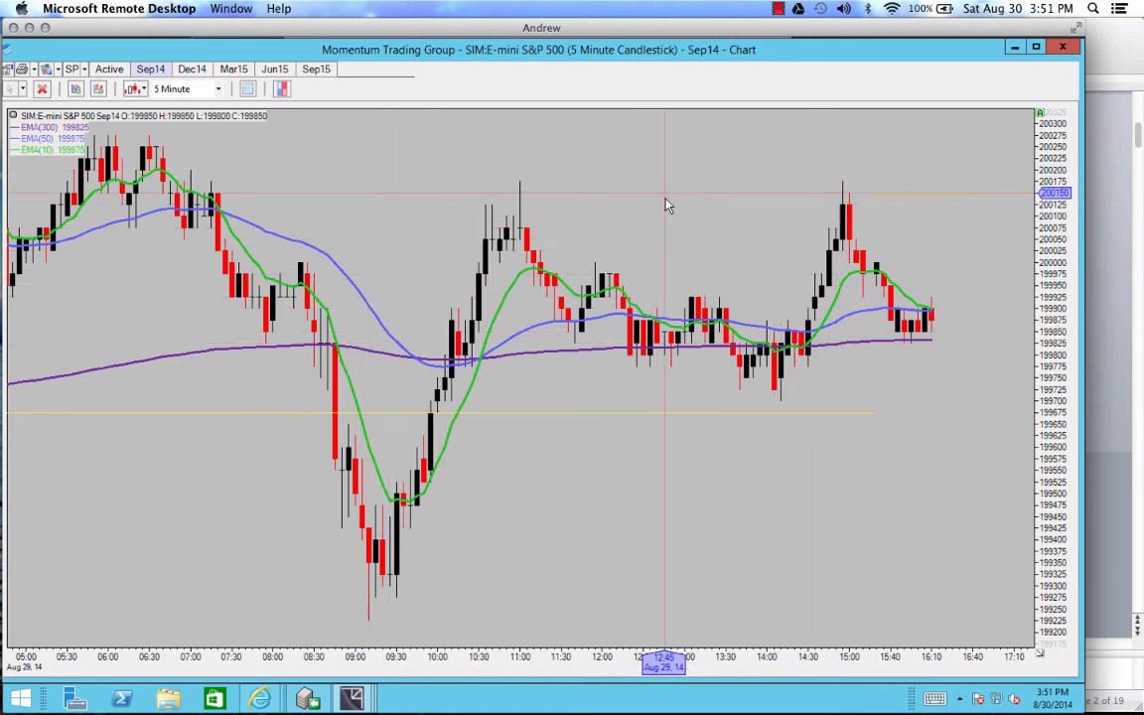
left_click(780, 10)
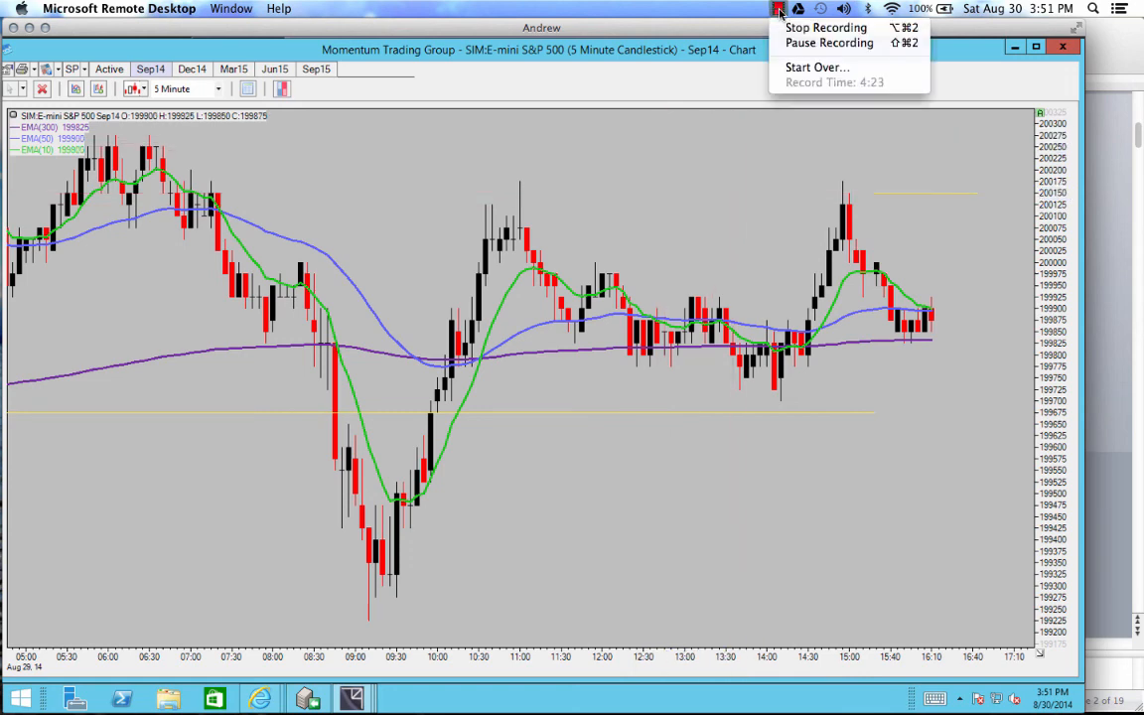